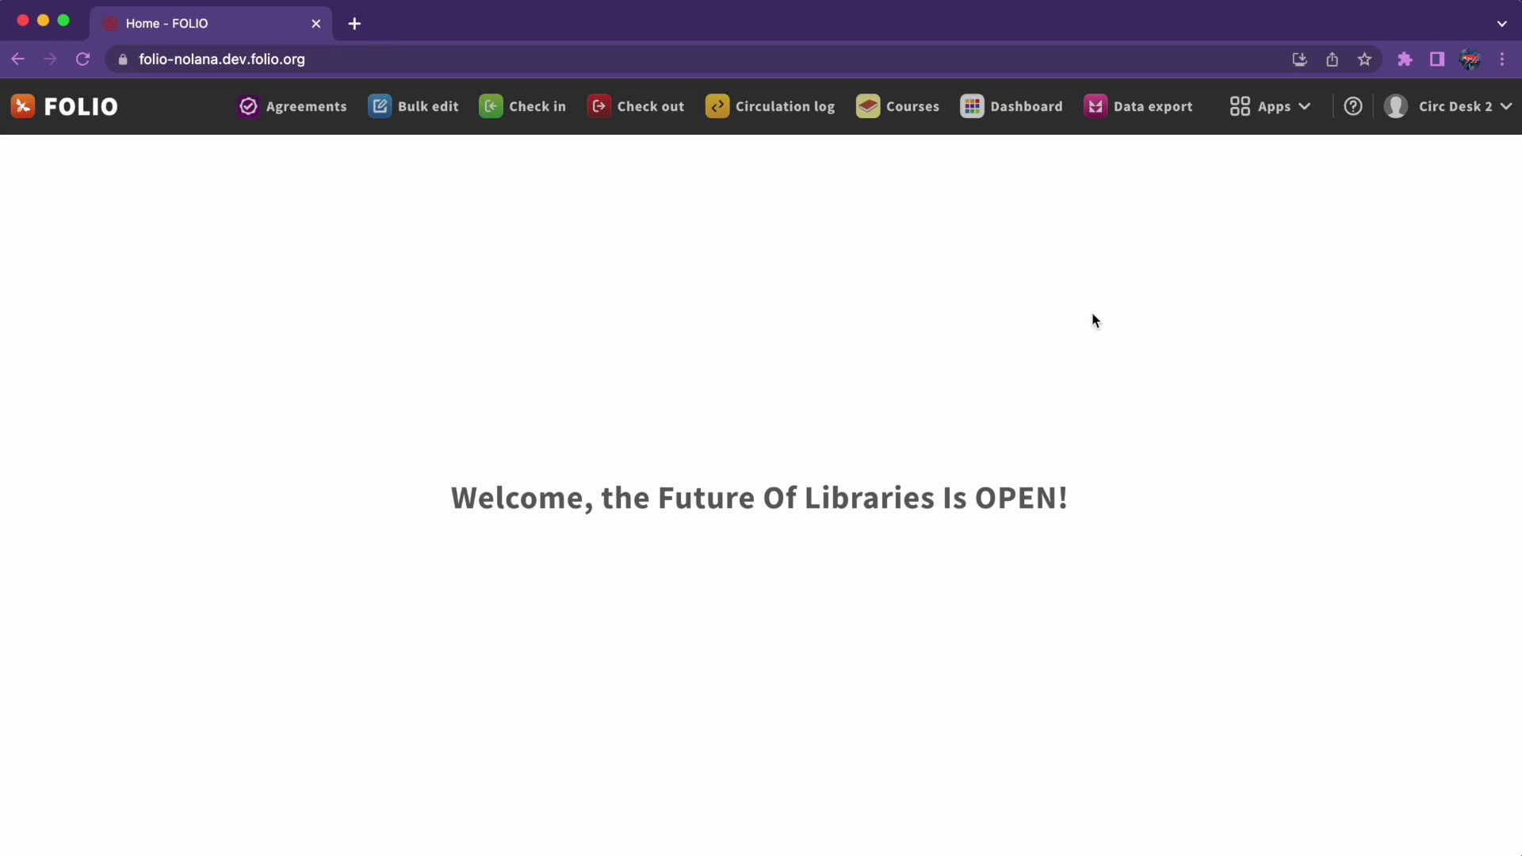
Open the Inventory app, switch through the Holdings and Item record types, and search the instance records for "momo"
left_click(1251, 120)
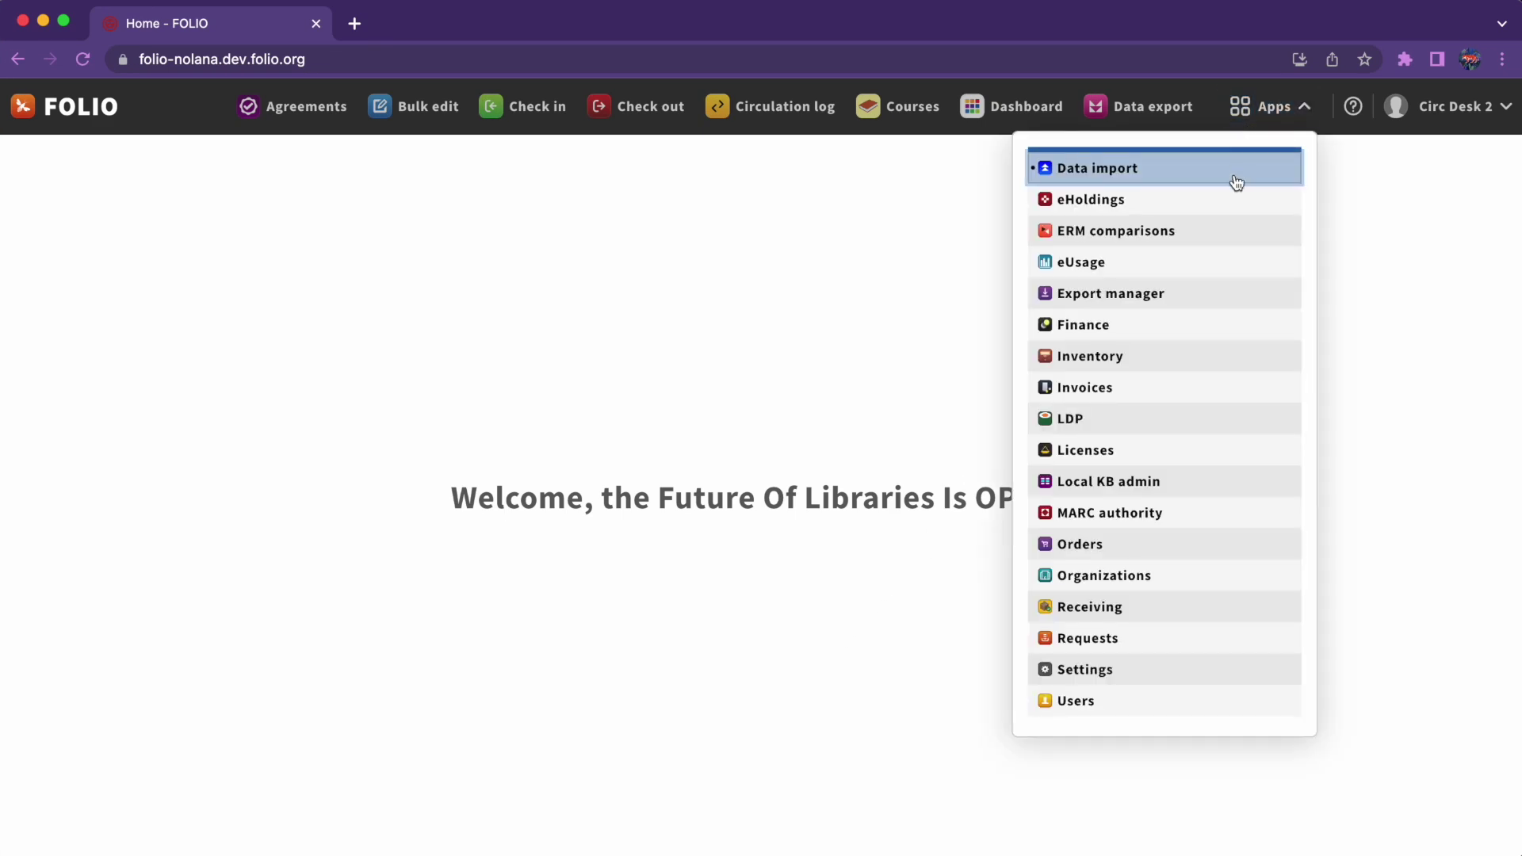
left_click(1201, 354)
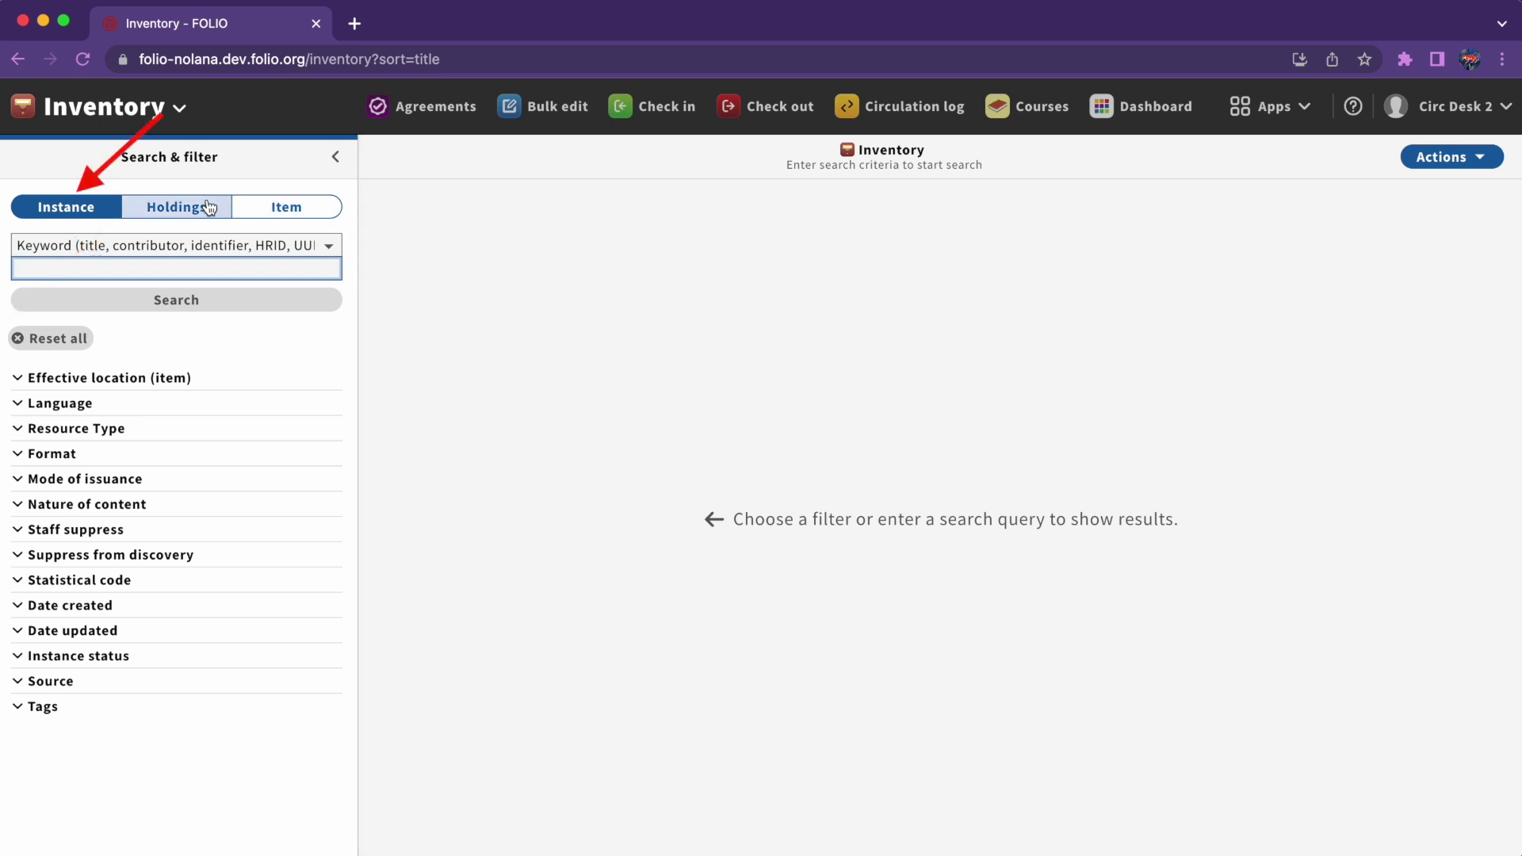
left_click(209, 208)
left_click(316, 211)
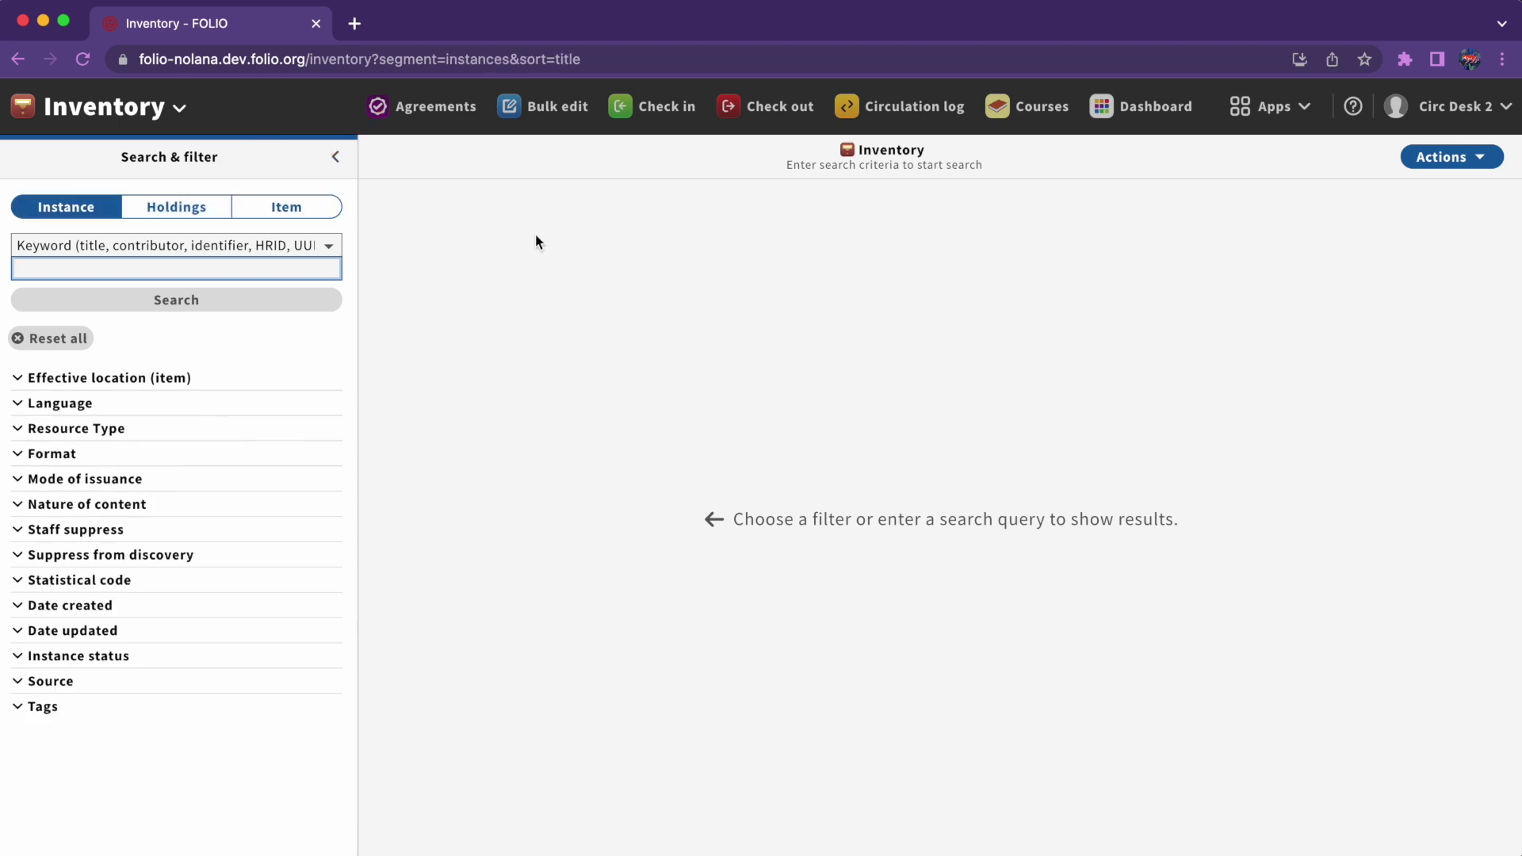
type("momo")
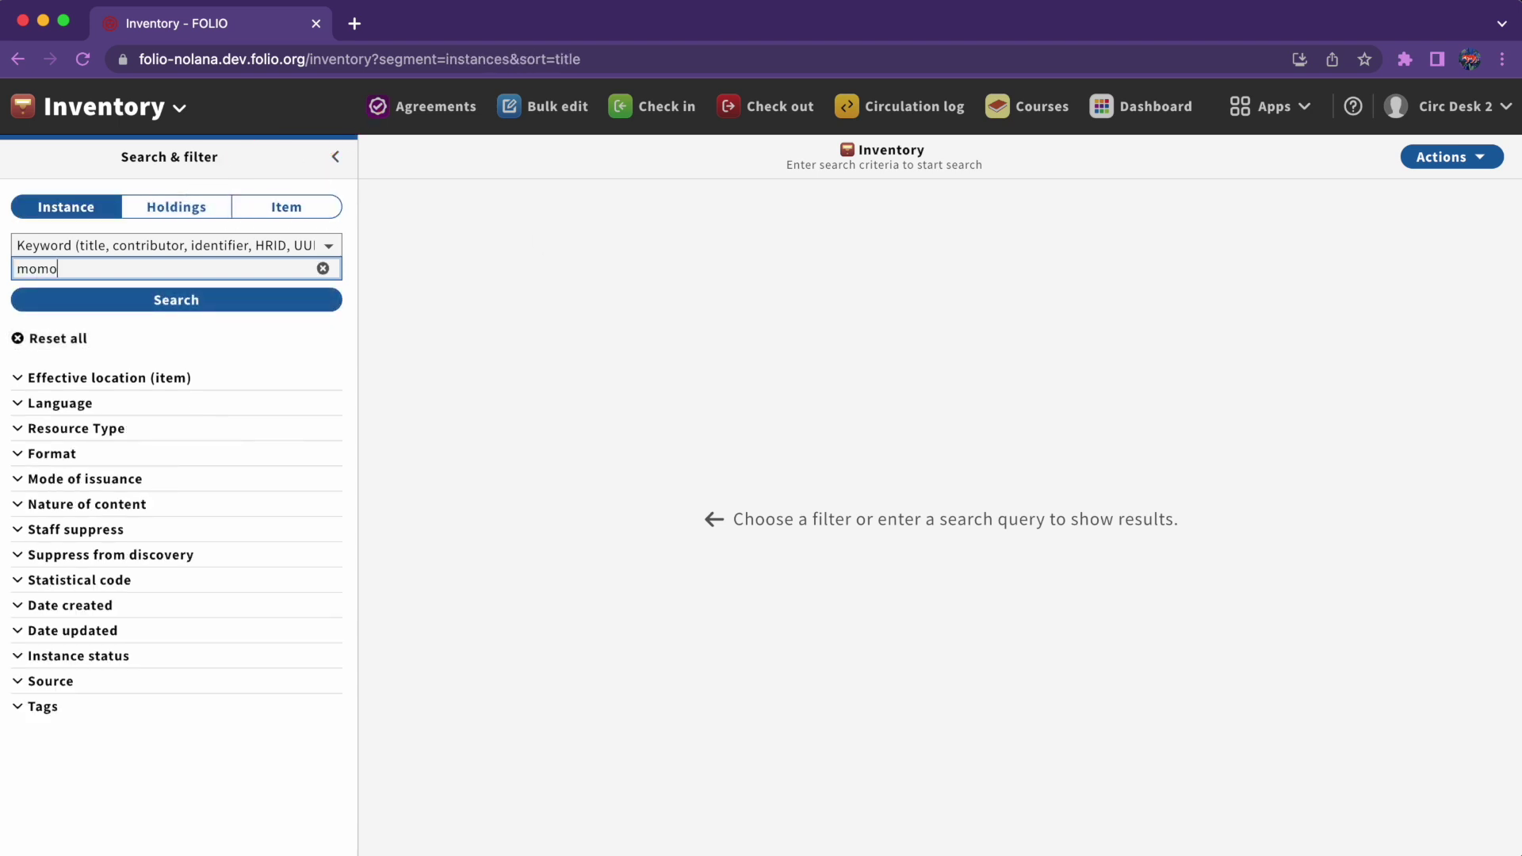
key("Return")
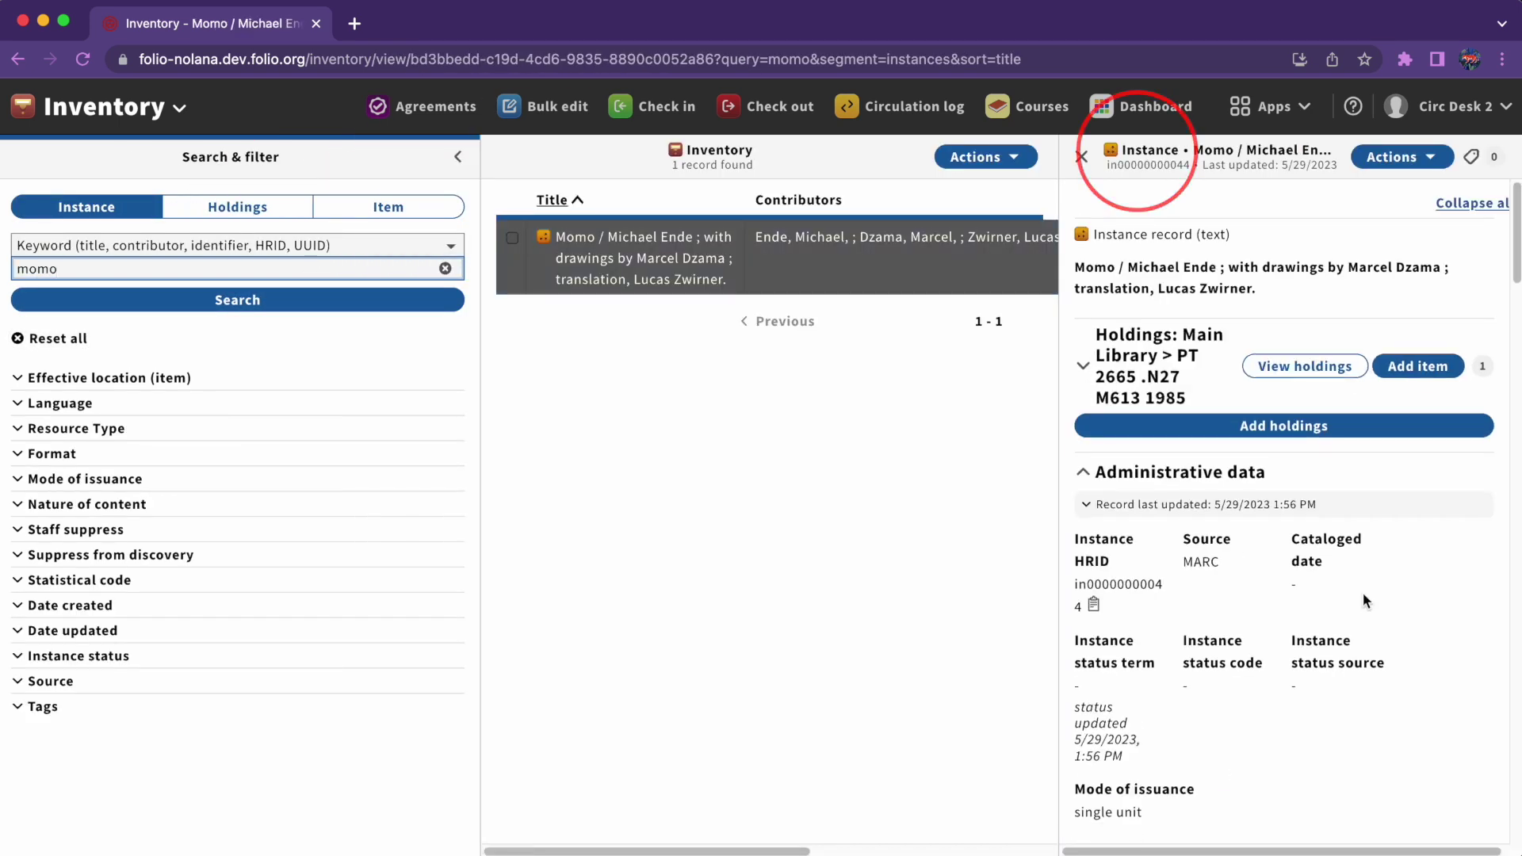
Read through the Momo instance record from its administrative data down to the classification section
scroll(1366, 600, "down", 10)
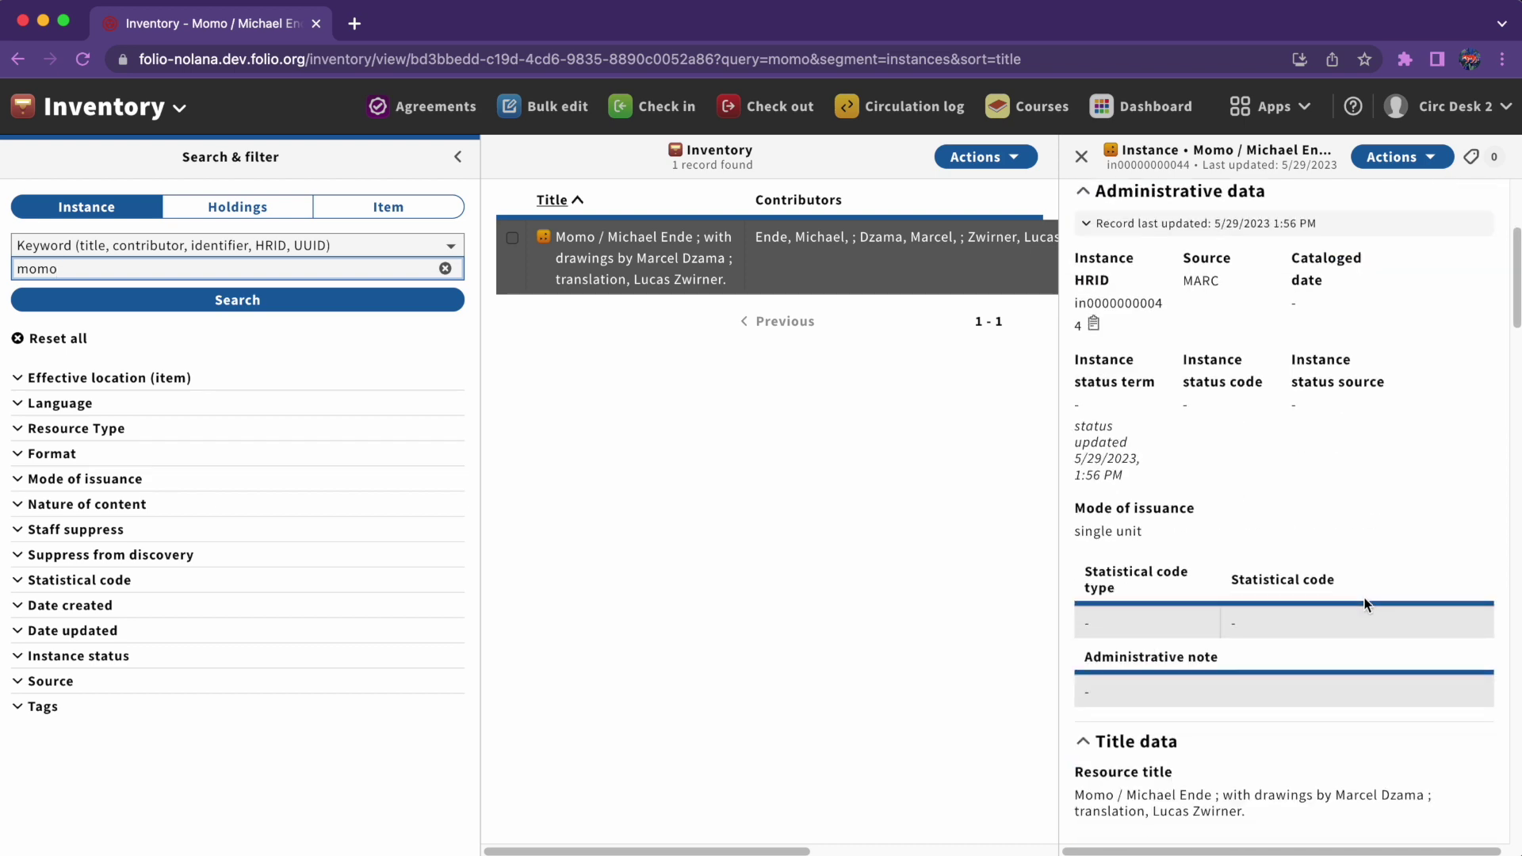
scroll(1365, 615, "down", 15)
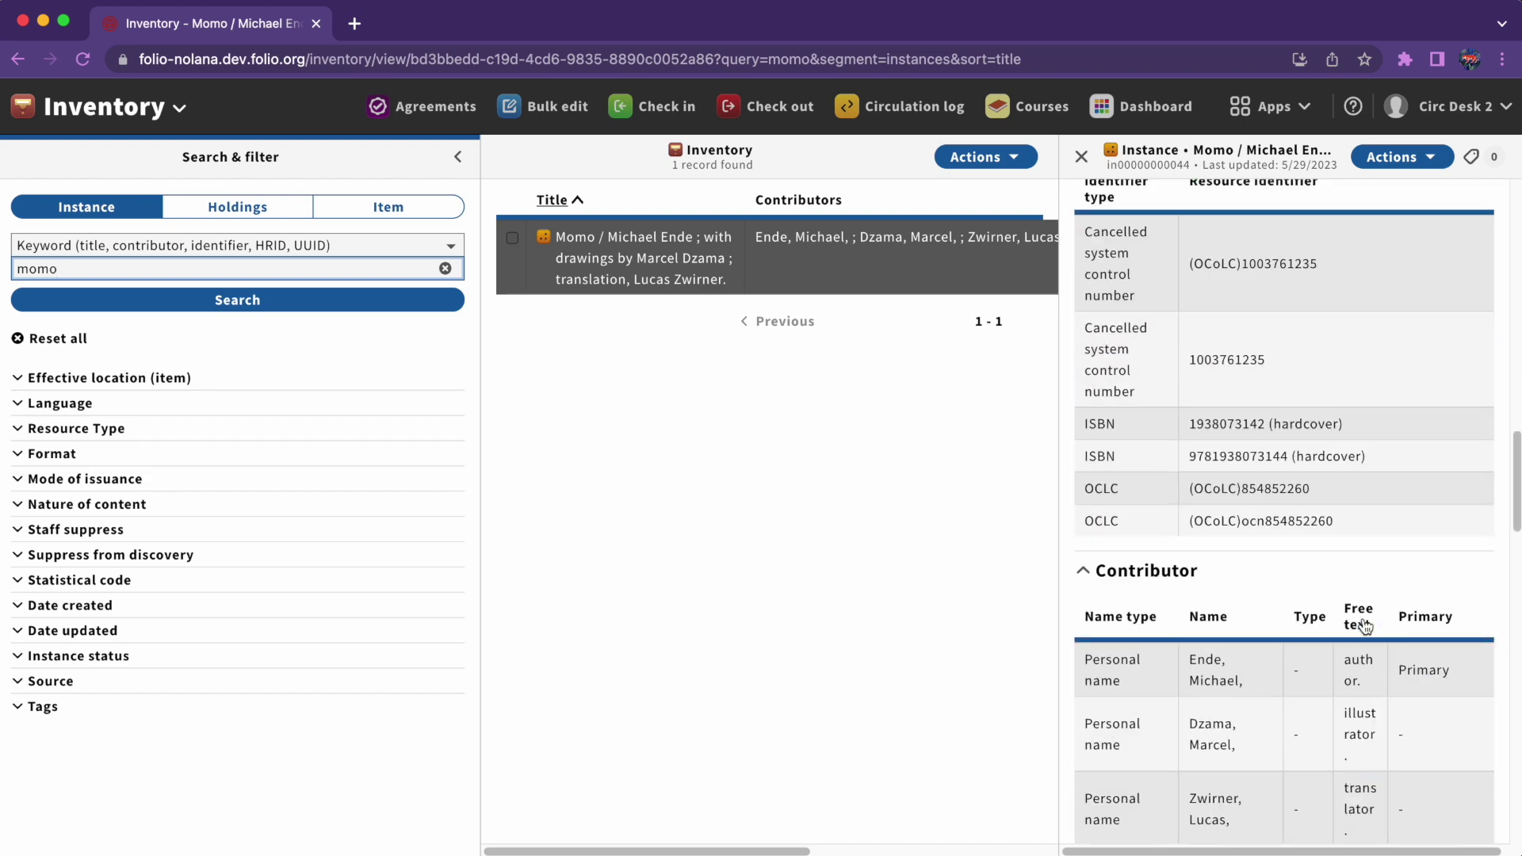
scroll(1364, 623, "down", 15)
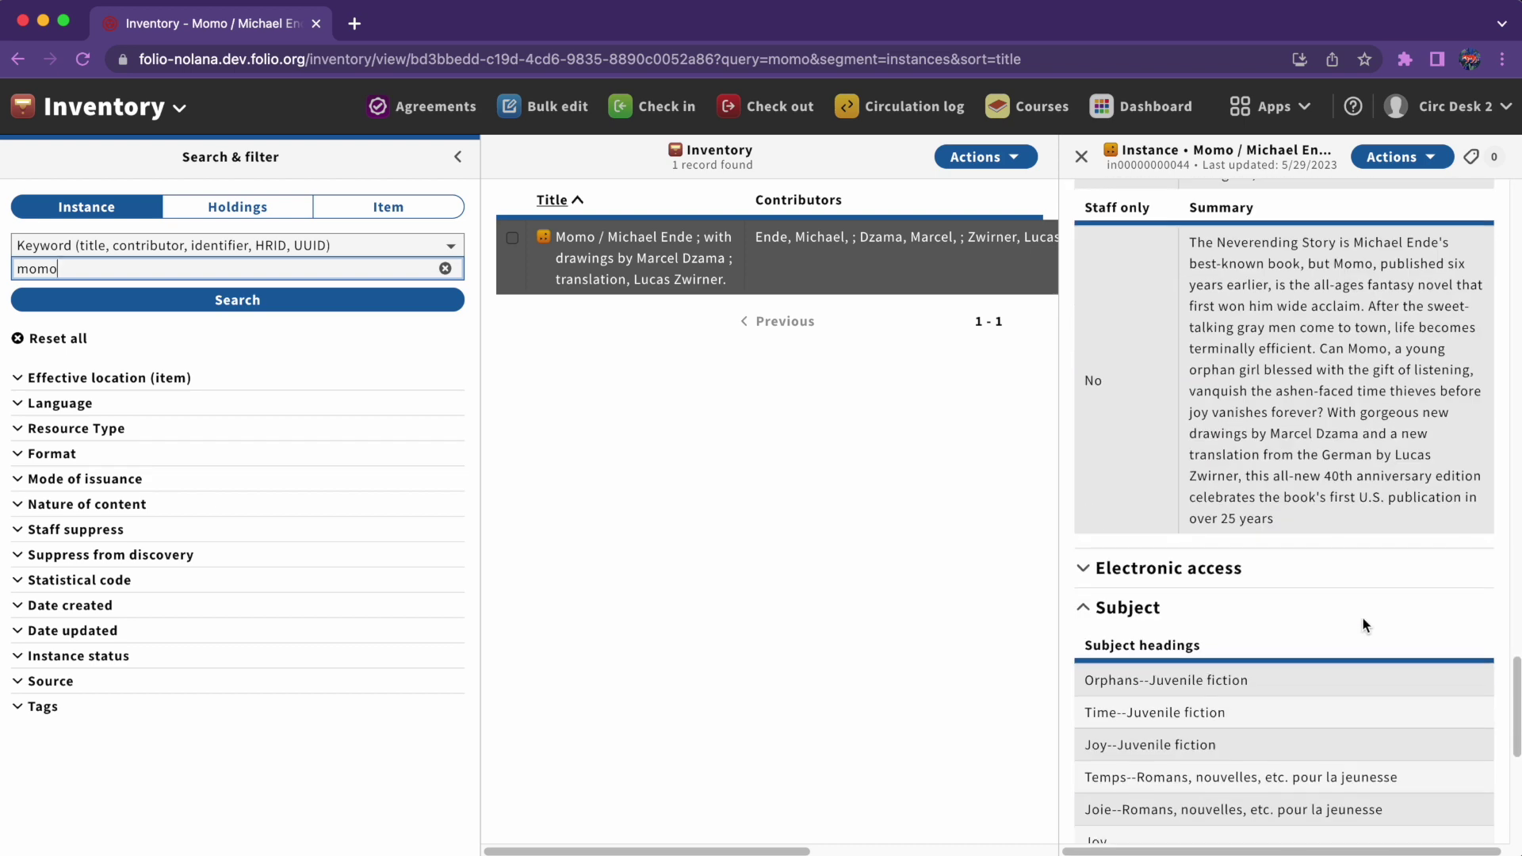
scroll(1365, 626, "down", 6)
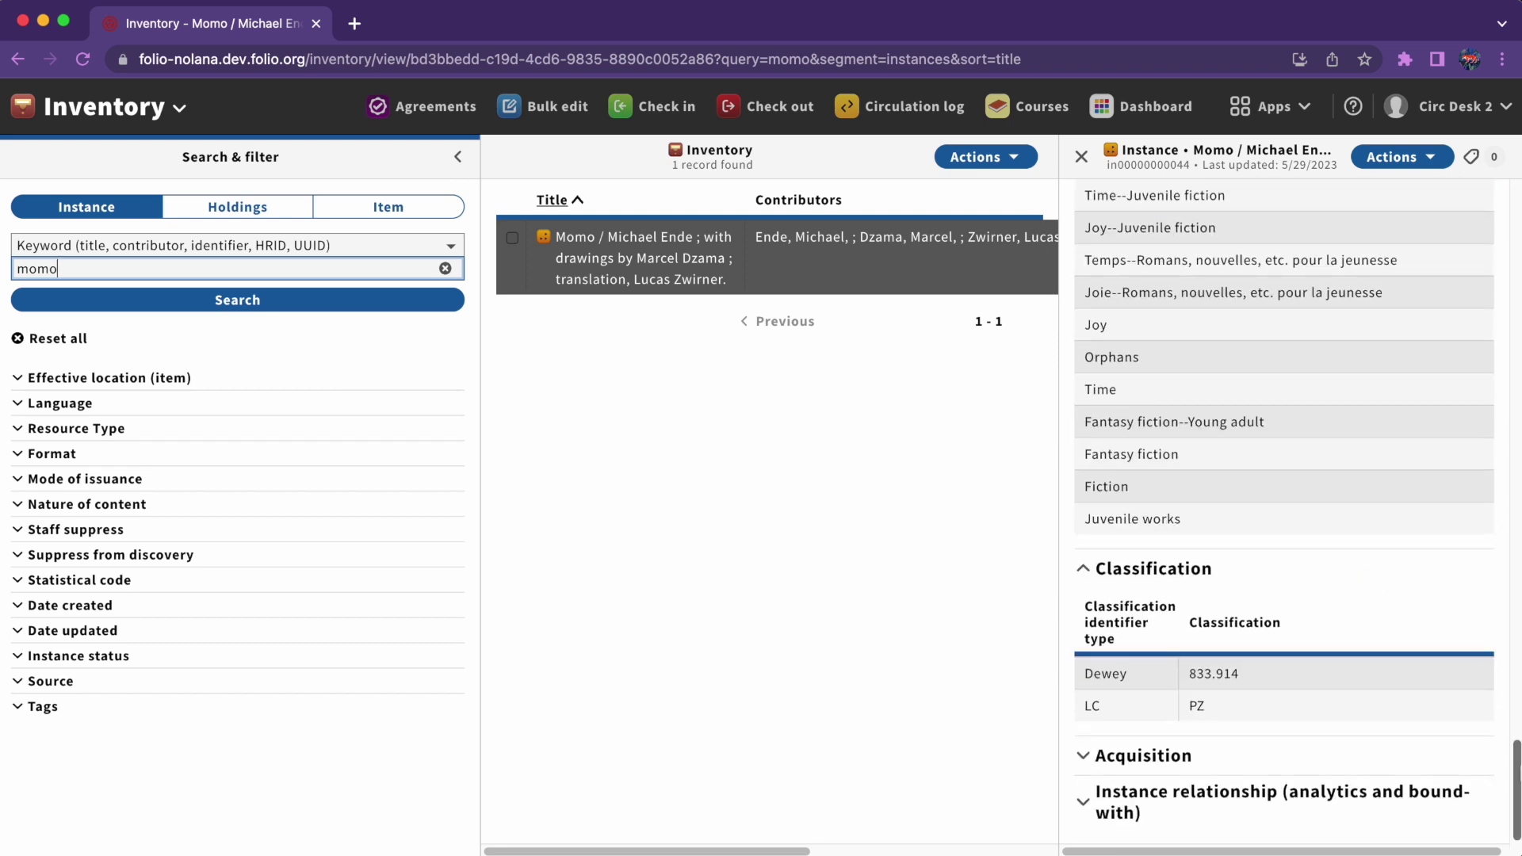
left_click_drag(1517, 774, 1517, 215)
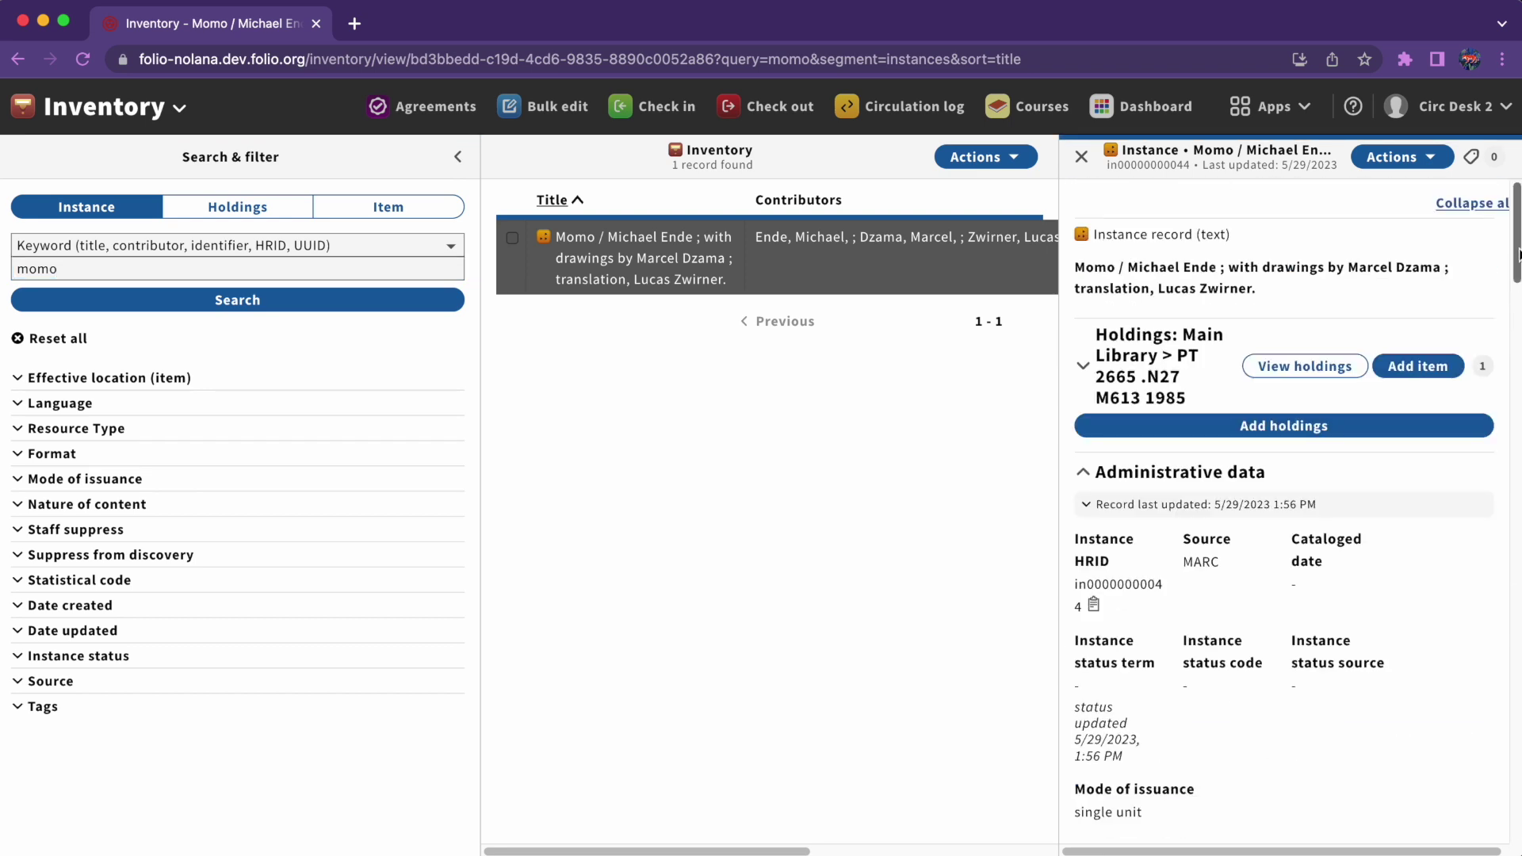
View the MARC source of the Momo instance, and close it again
left_click(1402, 156)
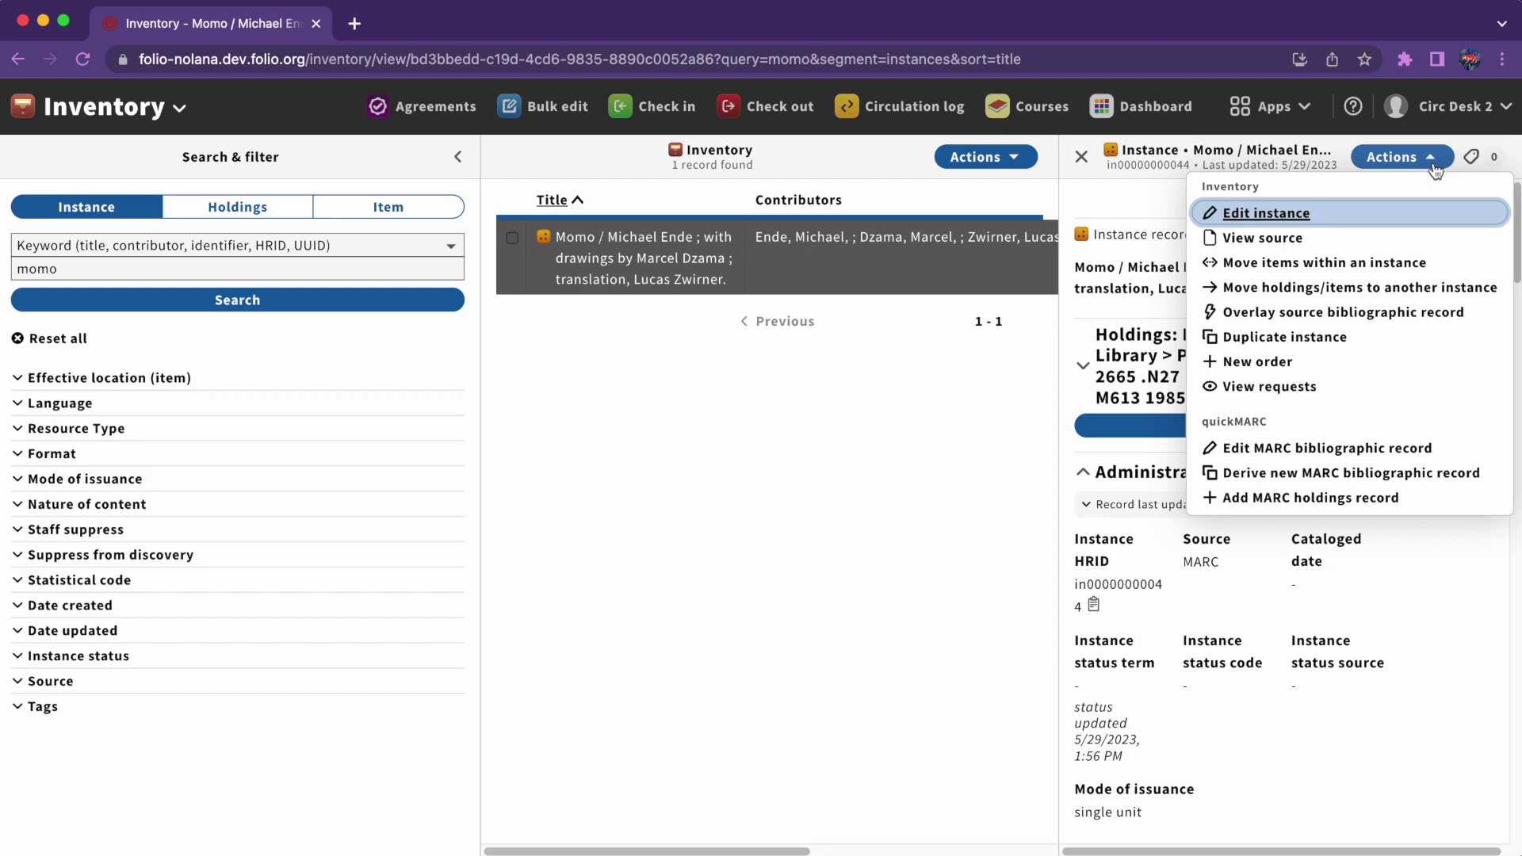
left_click(1296, 238)
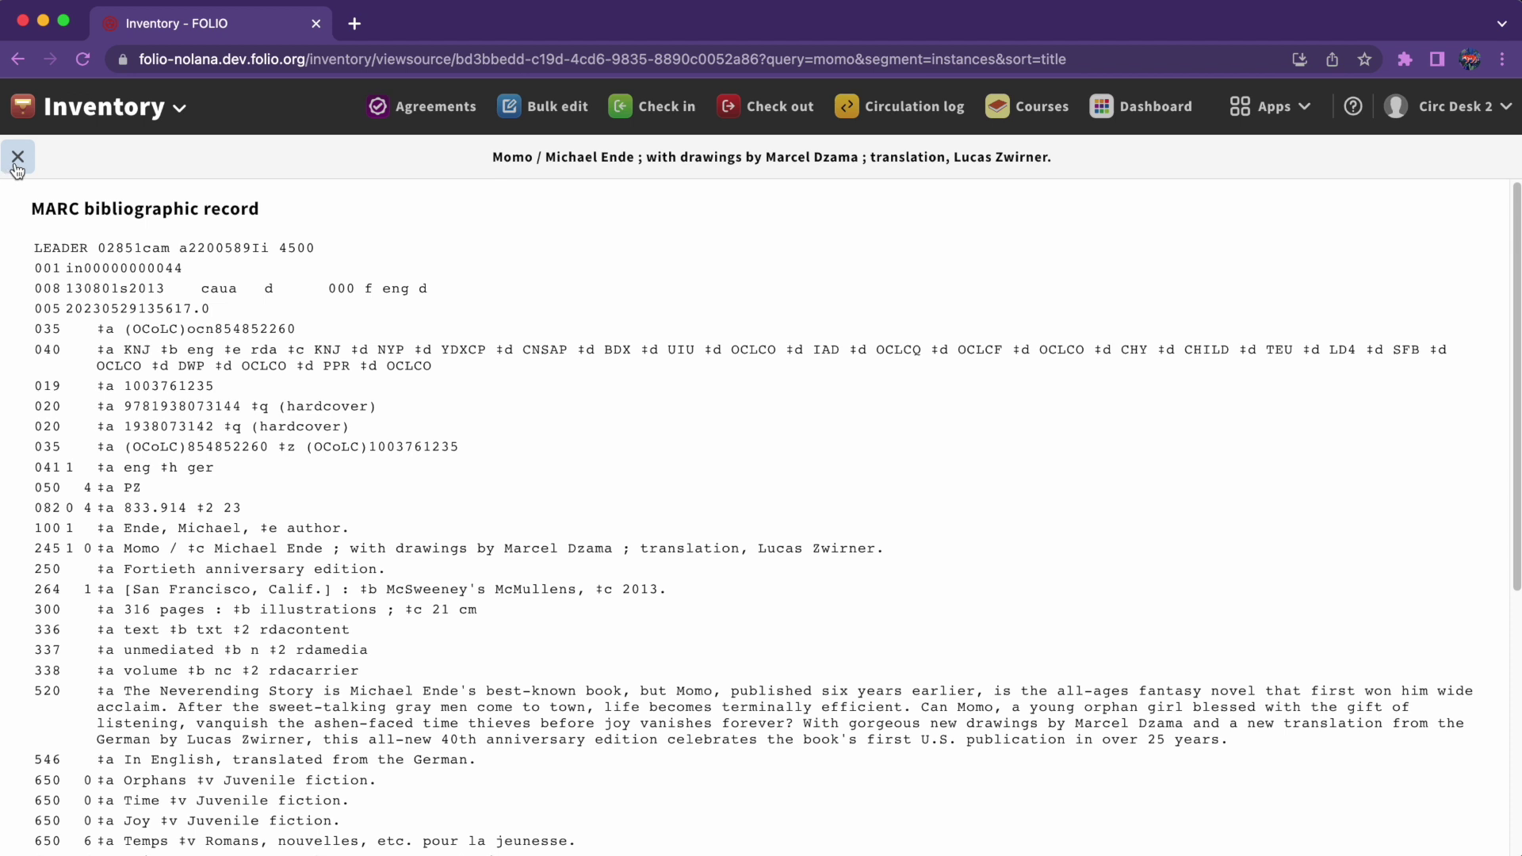
left_click(17, 156)
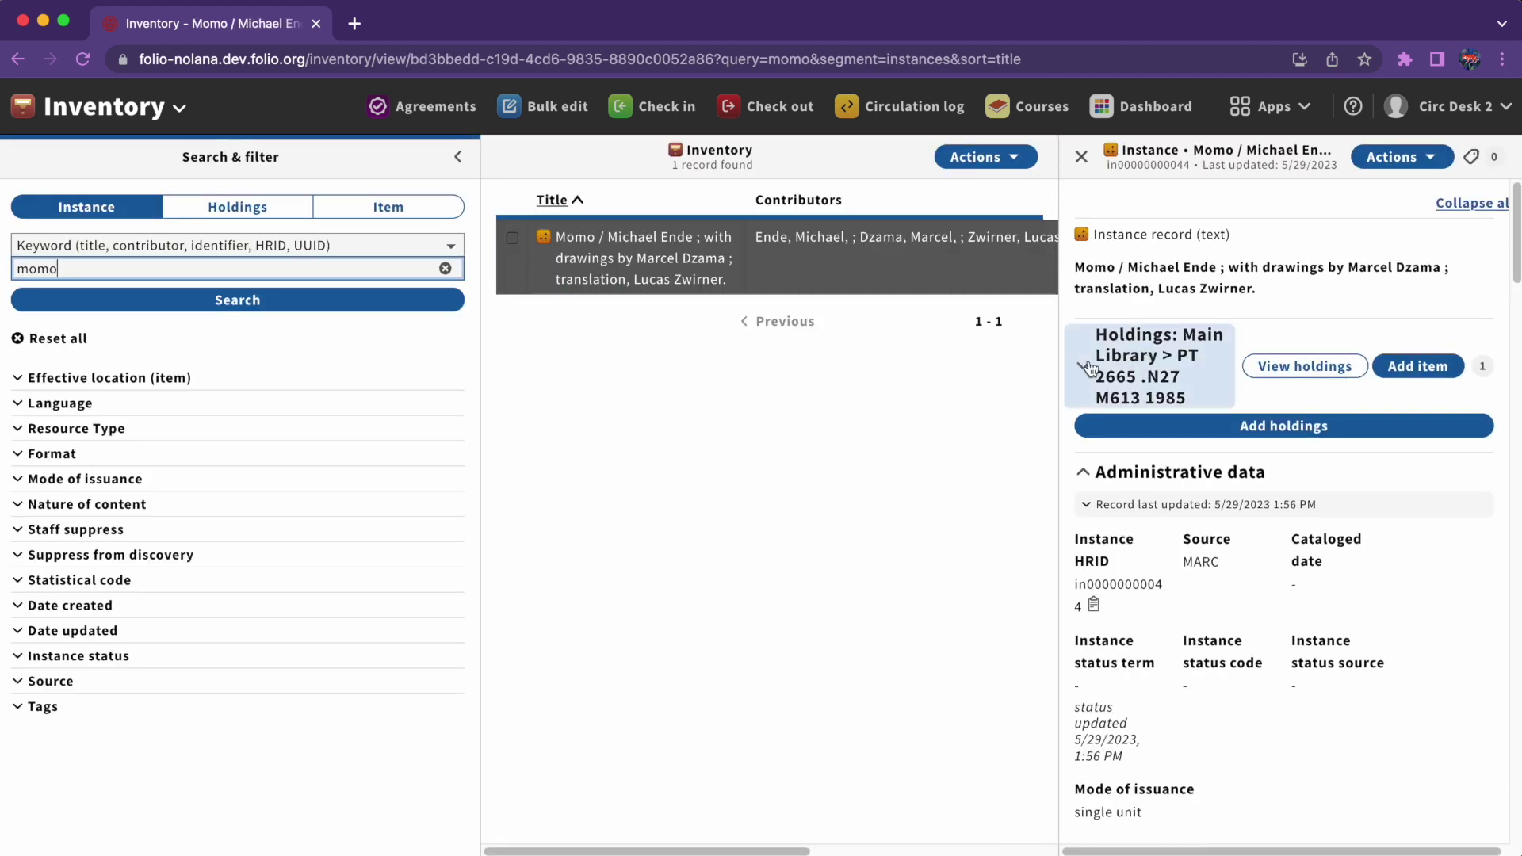
View the Main Library holdings record of the Momo instance, and return to the instance
left_click(1284, 366)
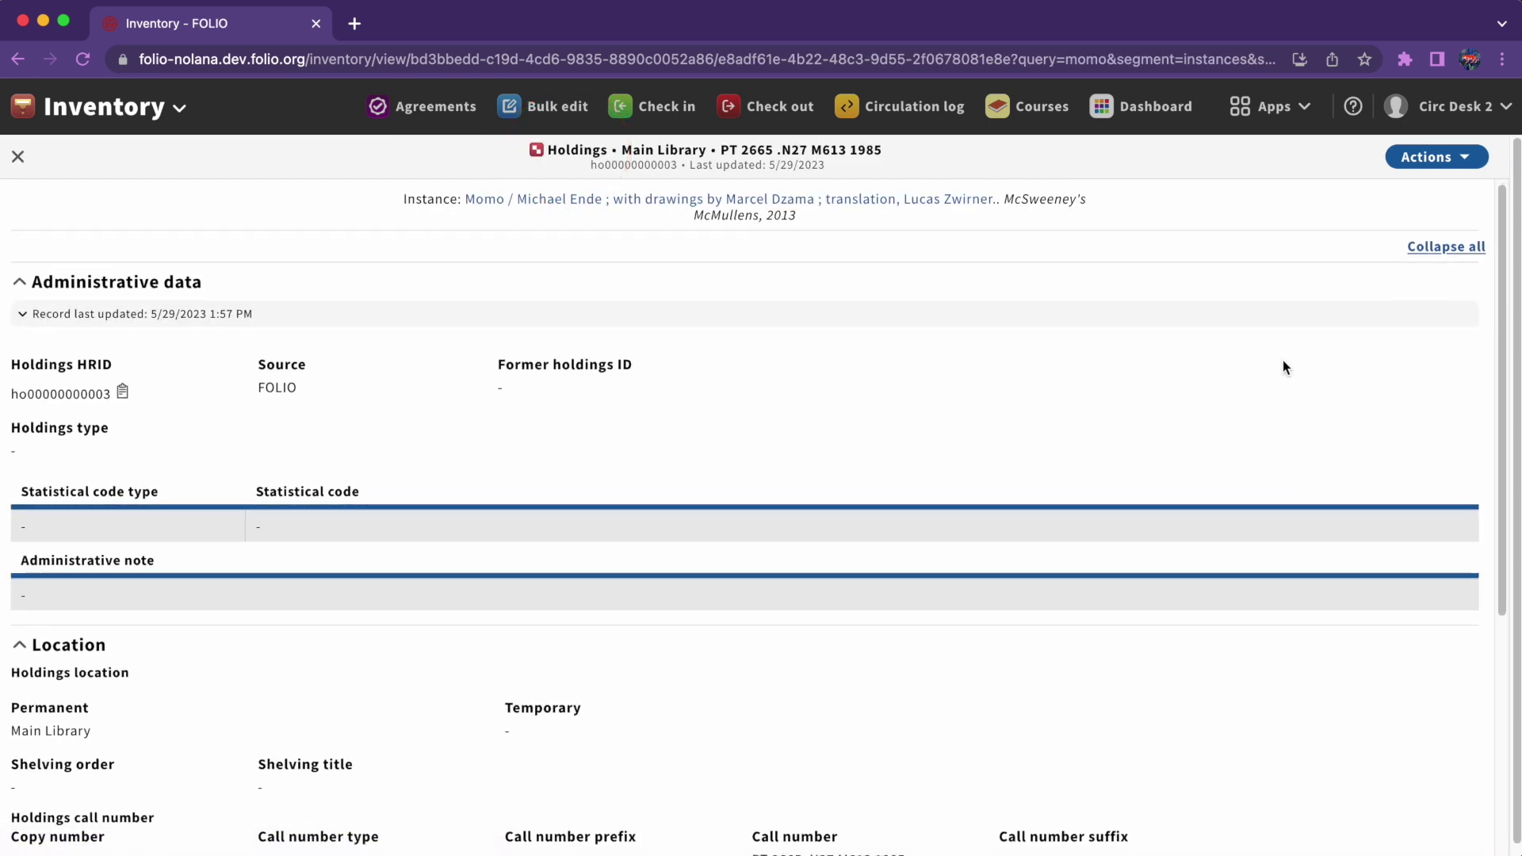
mouse_move(1501, 321)
left_mouse_down()
mouse_move(1507, 584)
mouse_move(1485, 455)
mouse_move(1494, 314)
left_mouse_up()
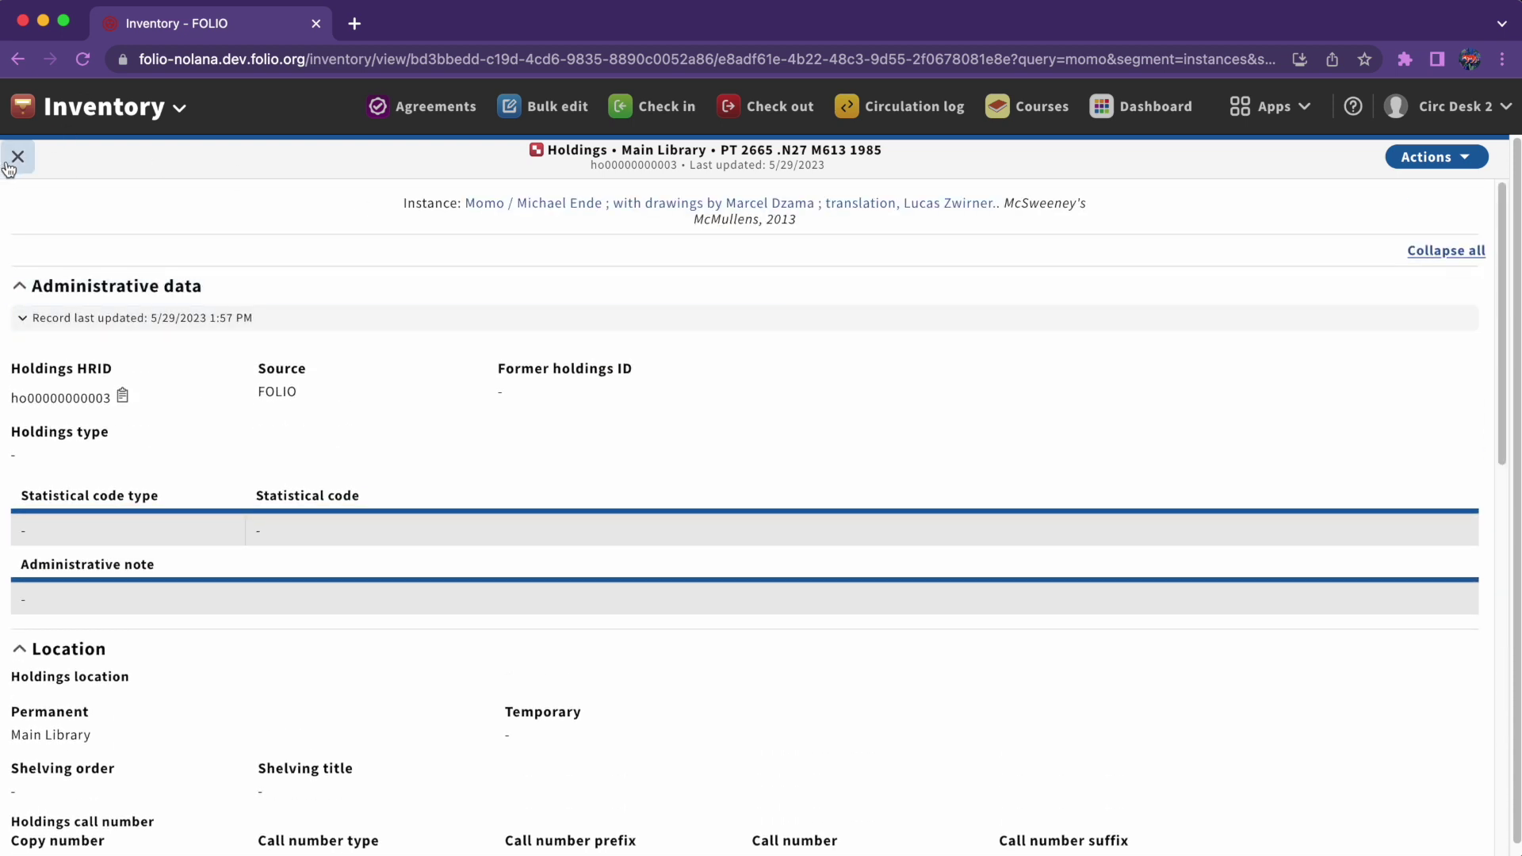
left_click(18, 156)
Expand the Main Library holdings, look through the item record listed under it, and close that record
left_click(1142, 366)
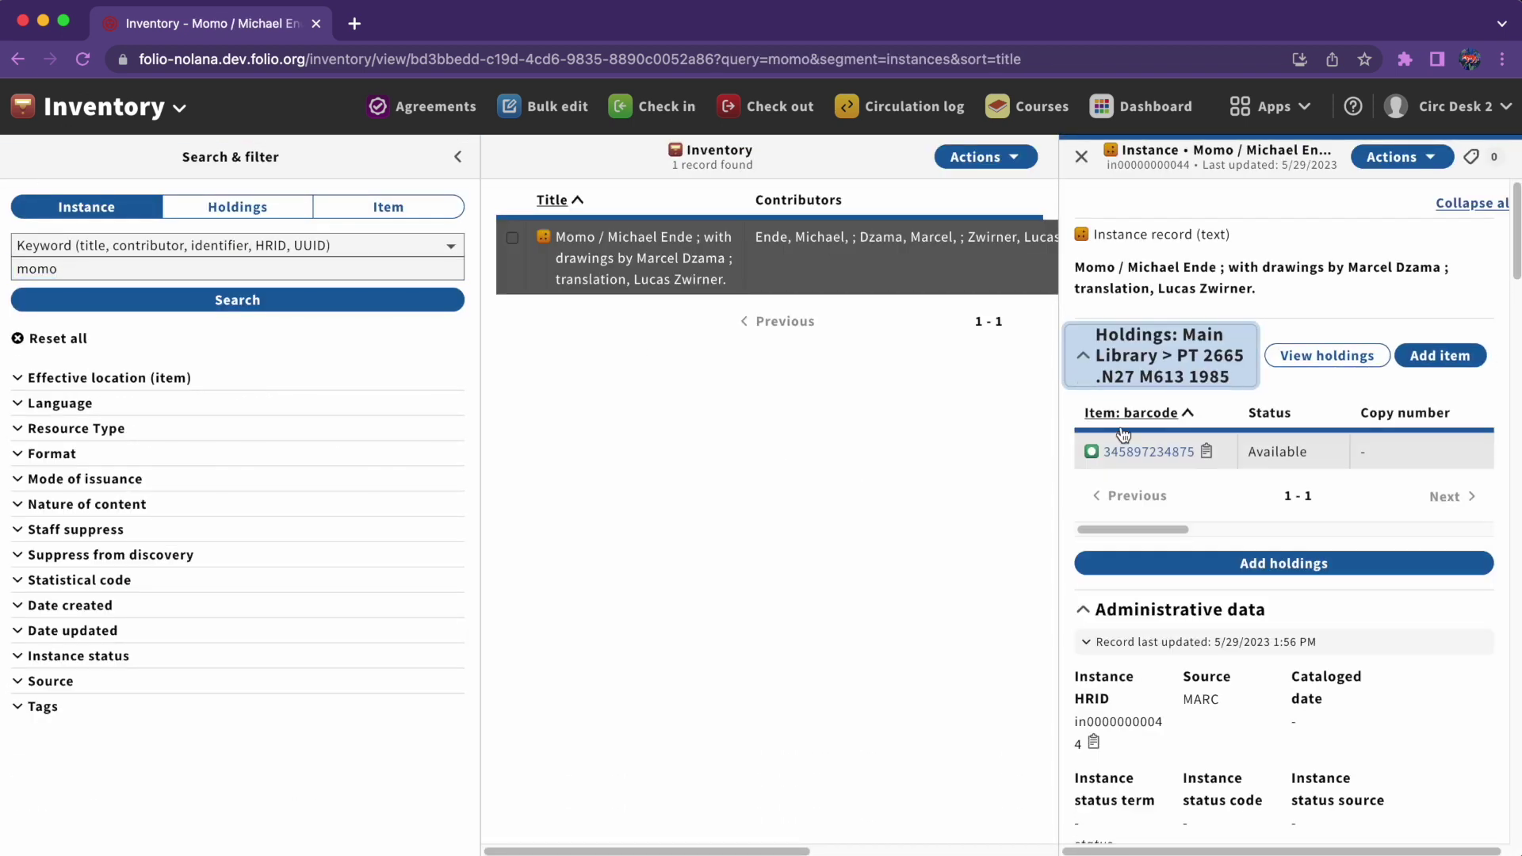
left_click(1131, 454)
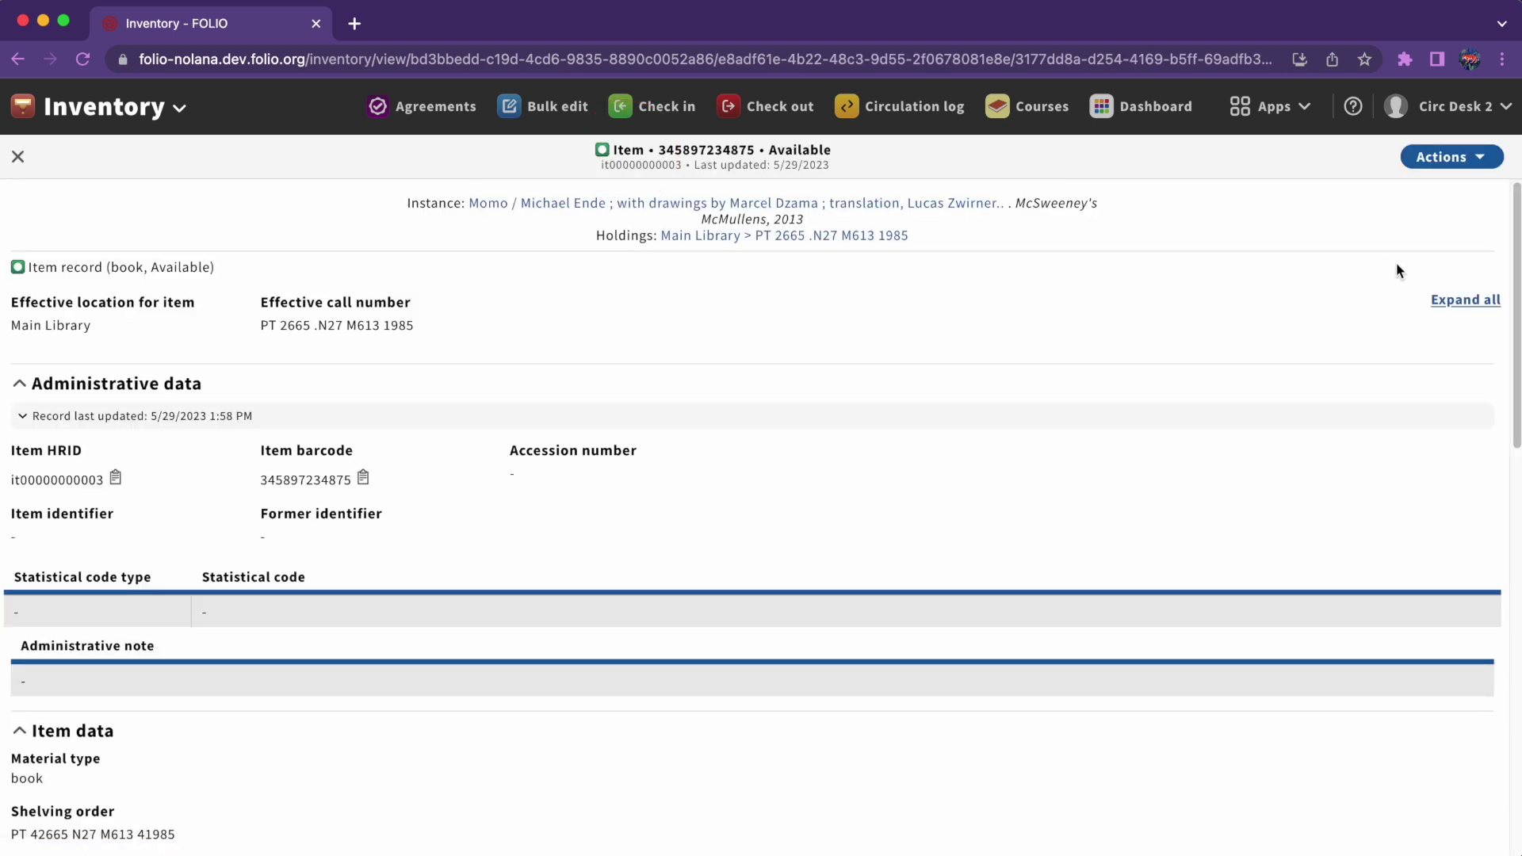
left_click_drag(1520, 243, 1513, 330)
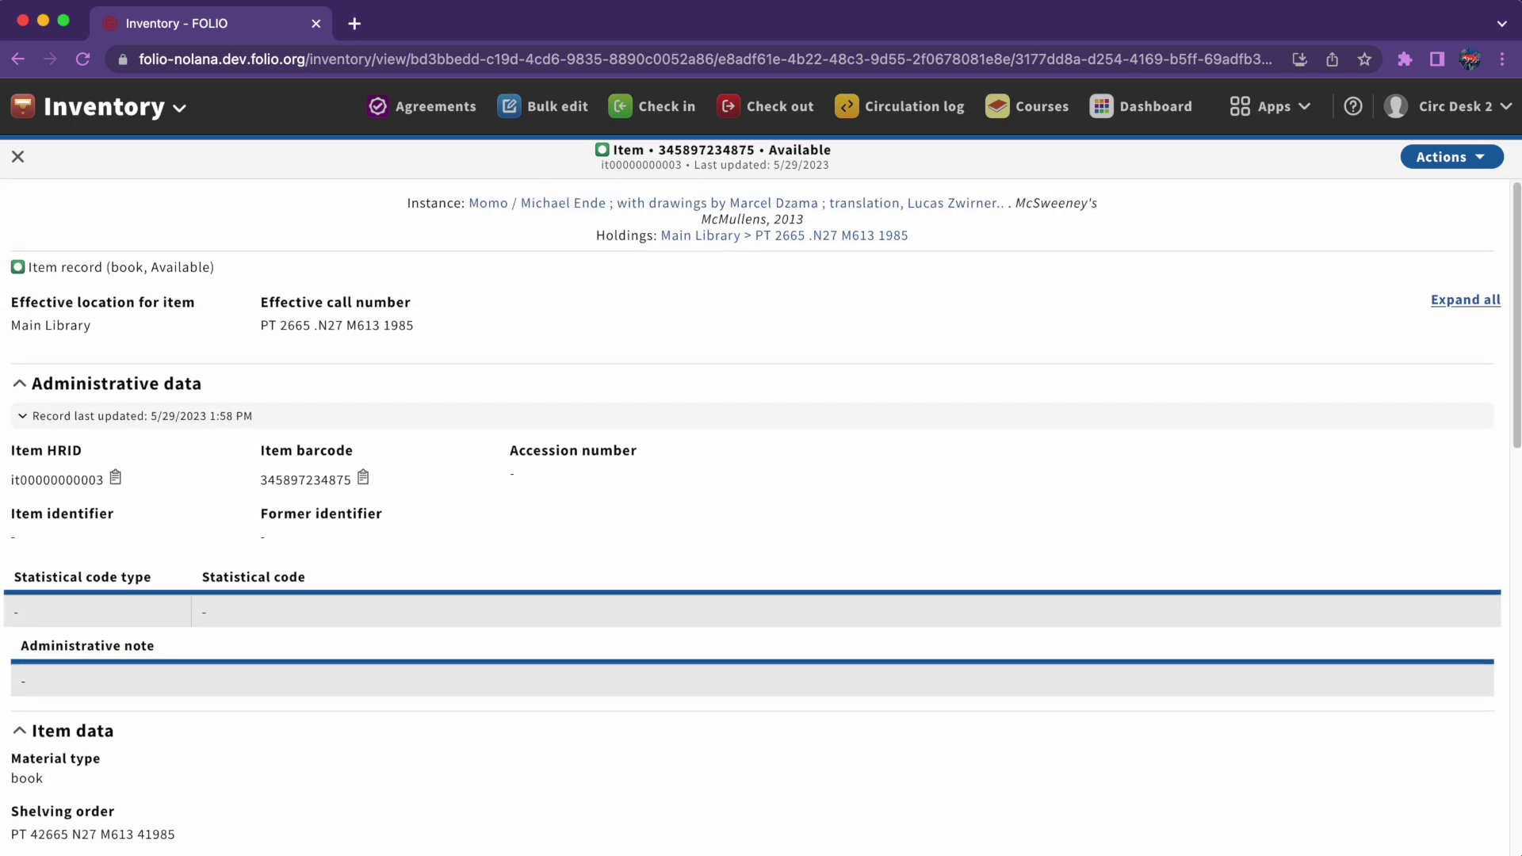
left_click(18, 156)
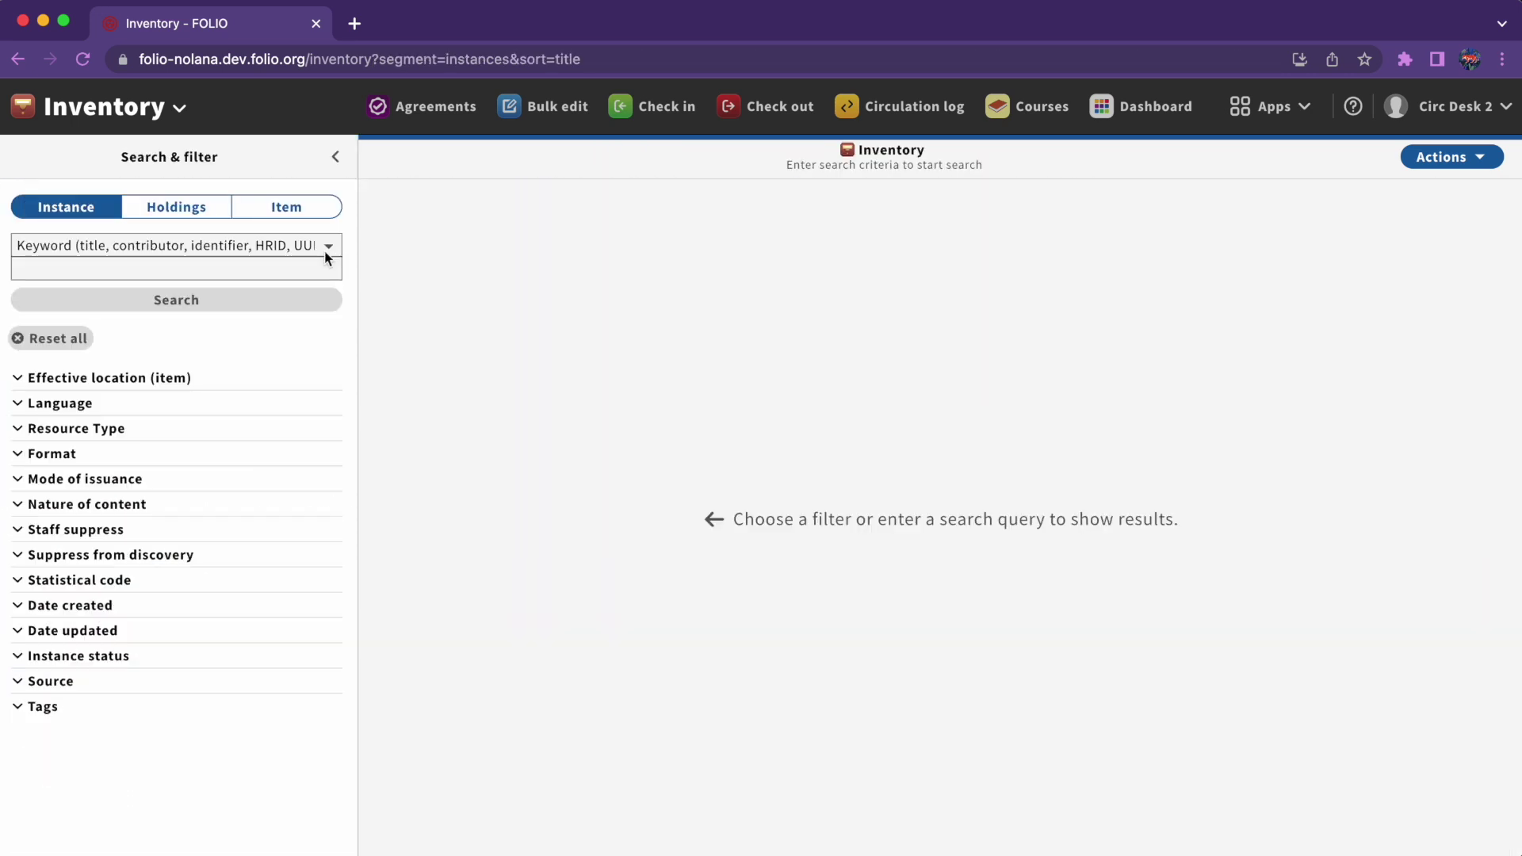
Compare the available search indexes for the Instance, Holdings and Item record types
left_click(322, 252)
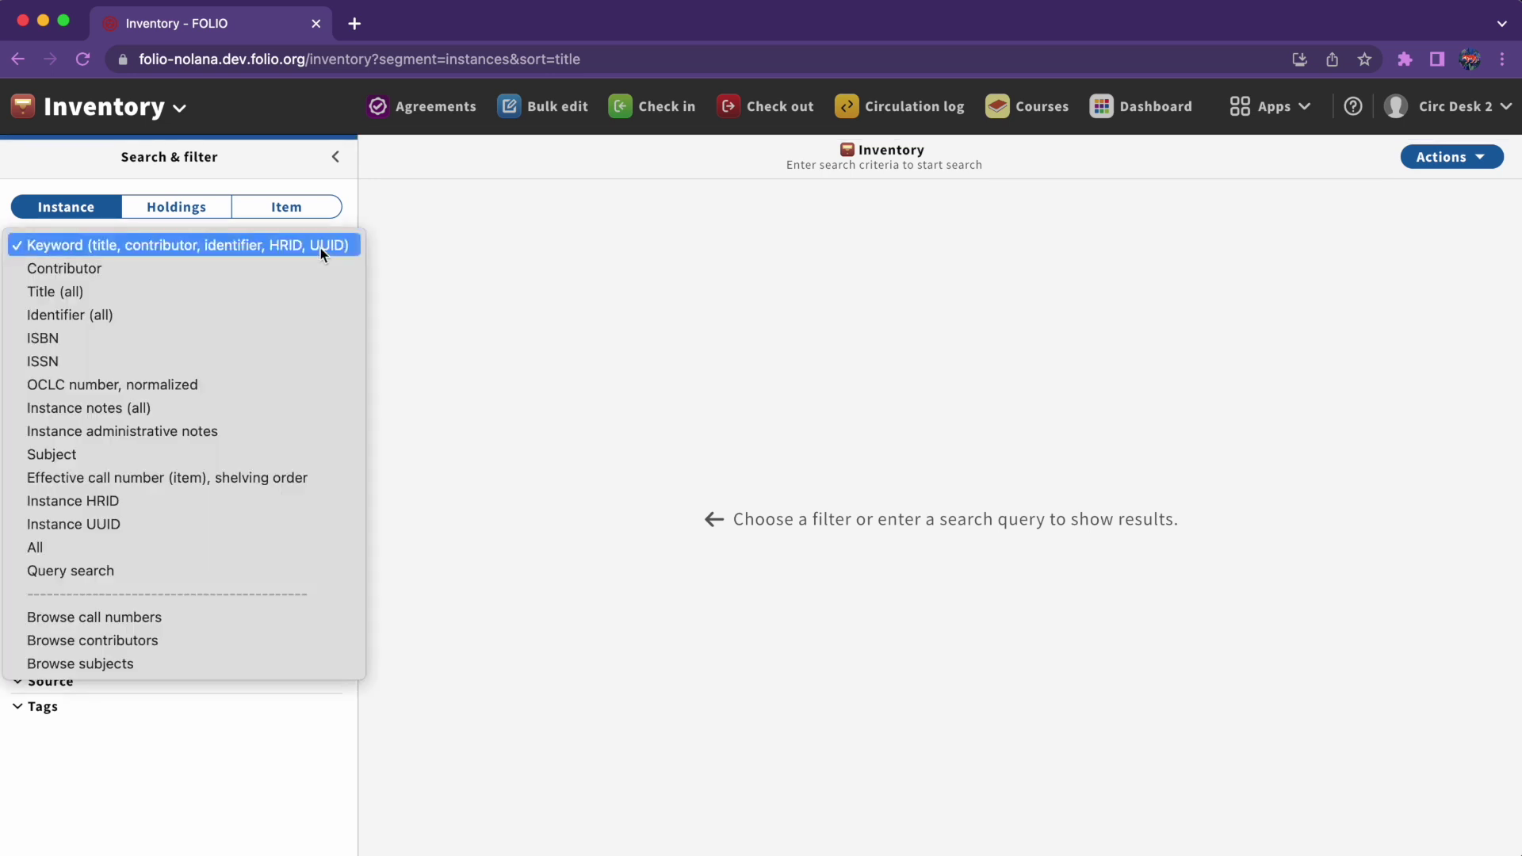
left_click(153, 217)
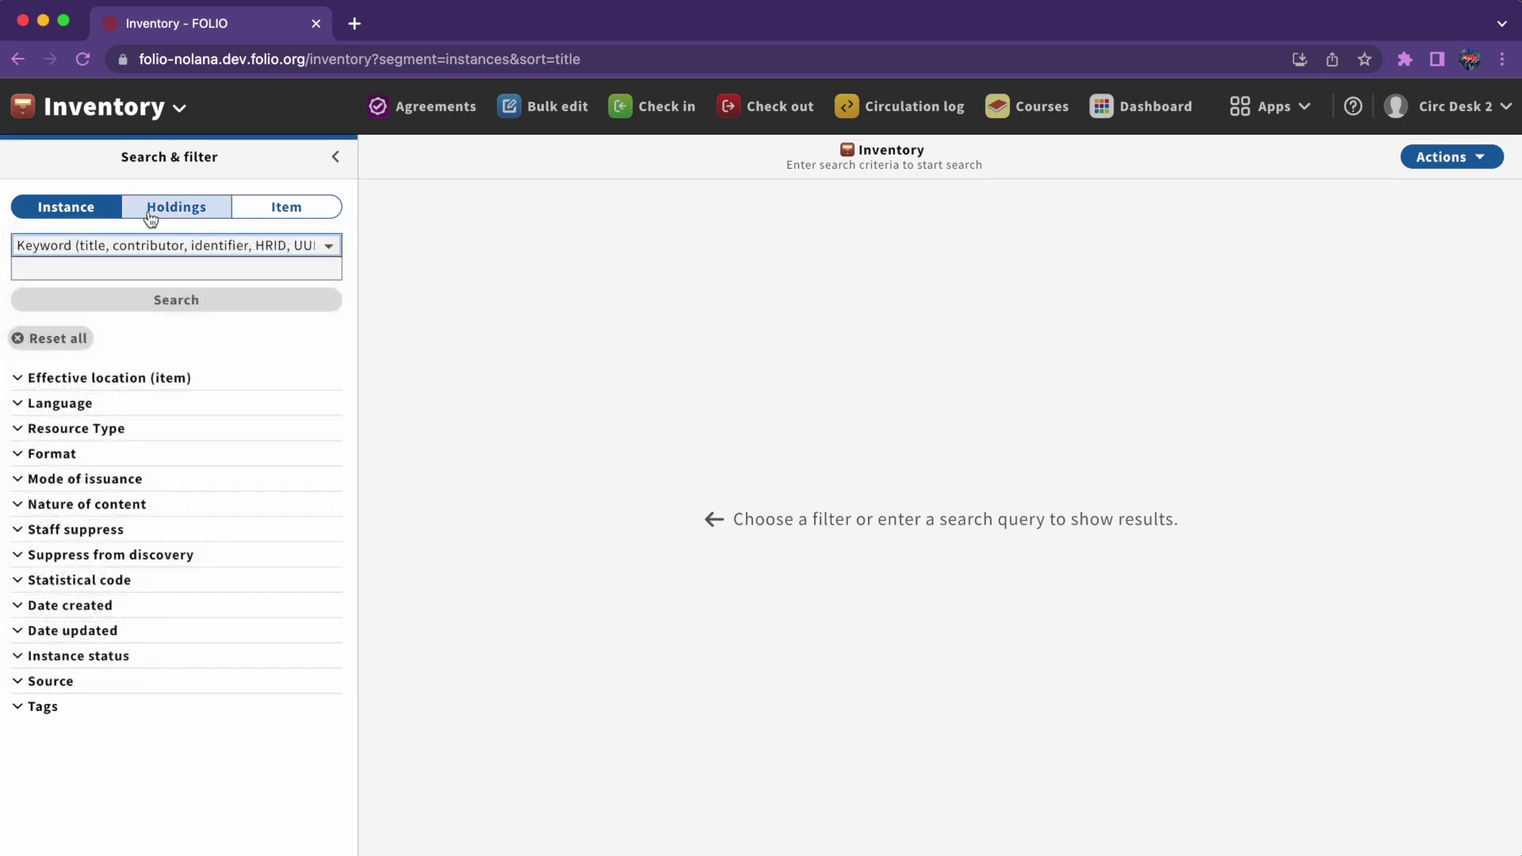
left_click(165, 225)
left_click(331, 245)
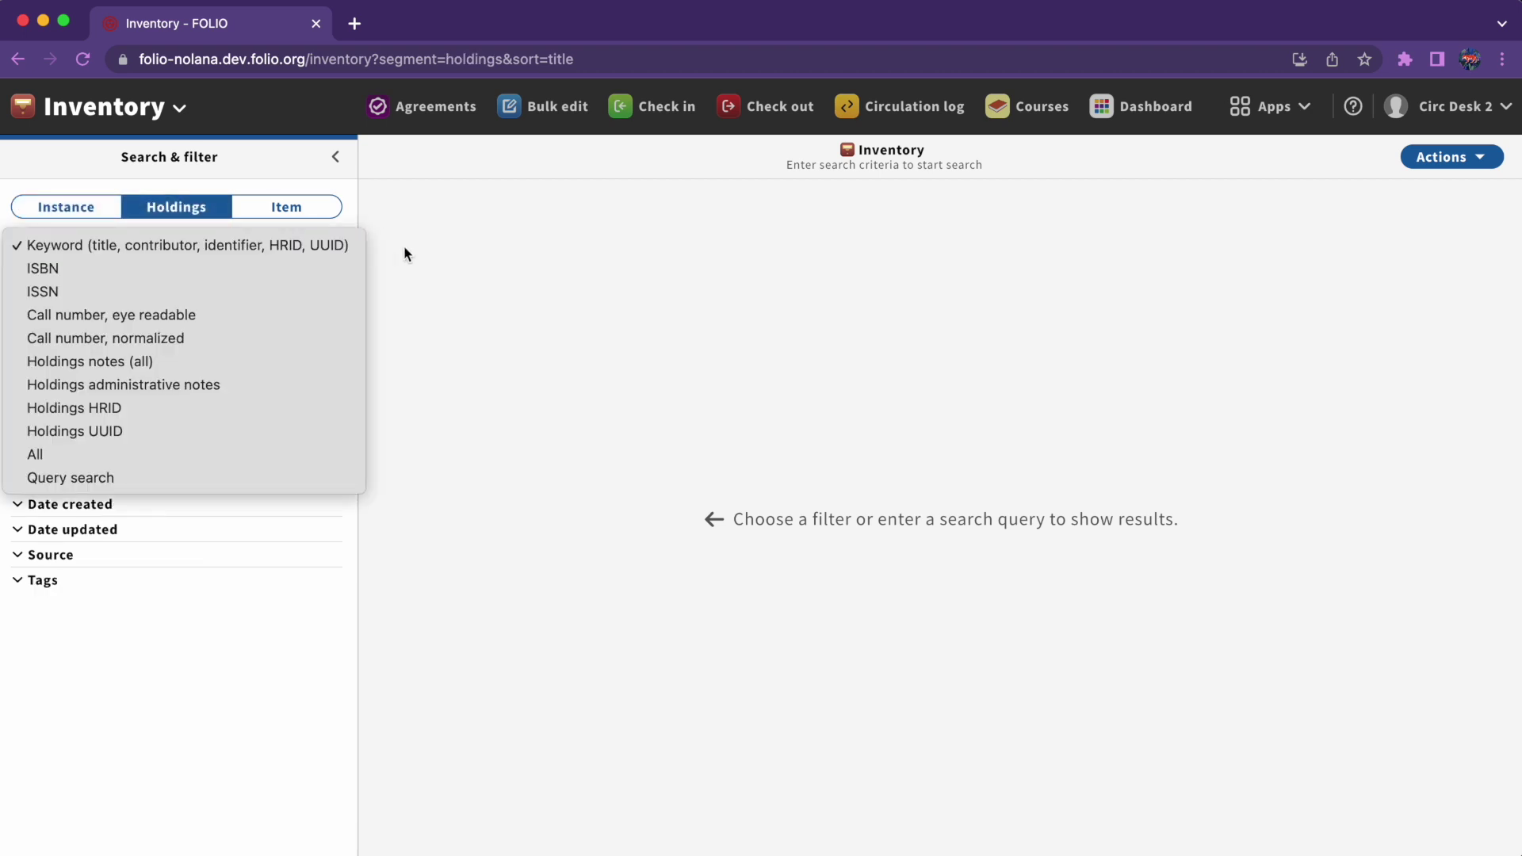
left_click(404, 251)
left_click(284, 210)
left_click(327, 246)
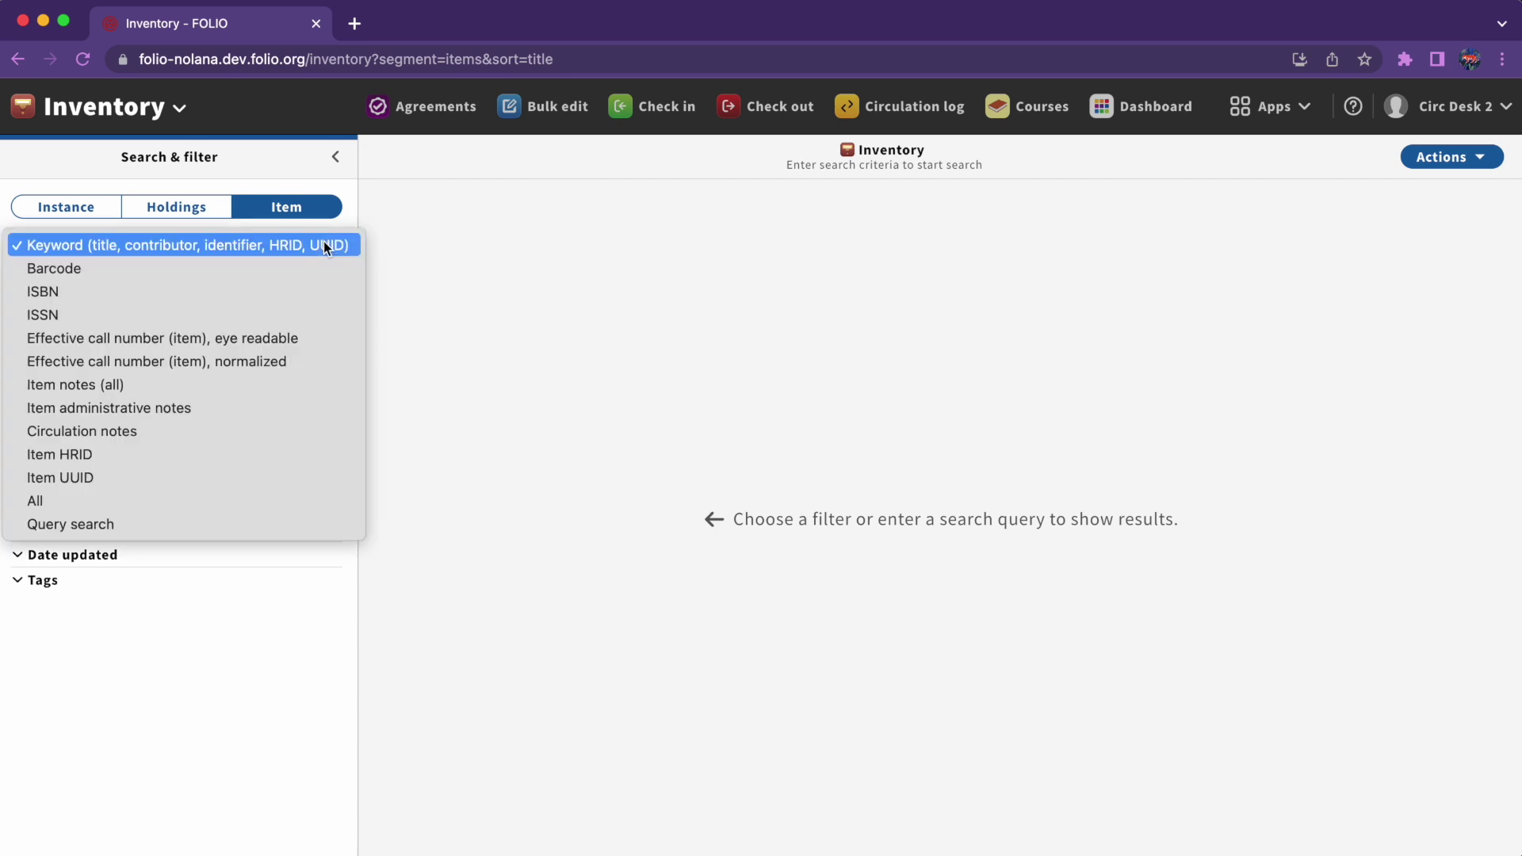
left_click(452, 252)
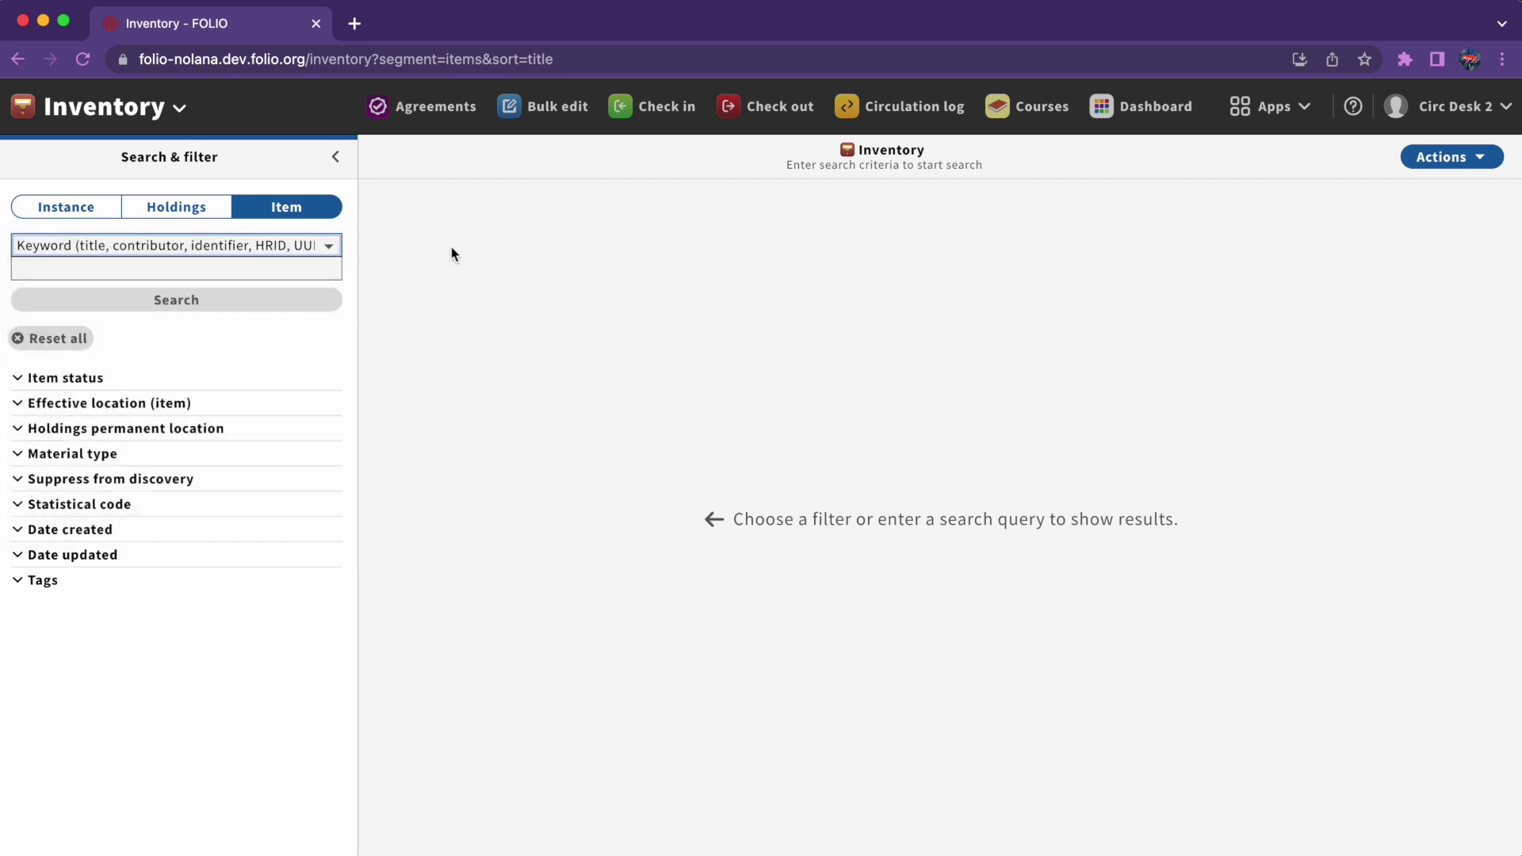
Return to the instance search and expand its Language and Format filters
left_click(46, 213)
left_click(102, 405)
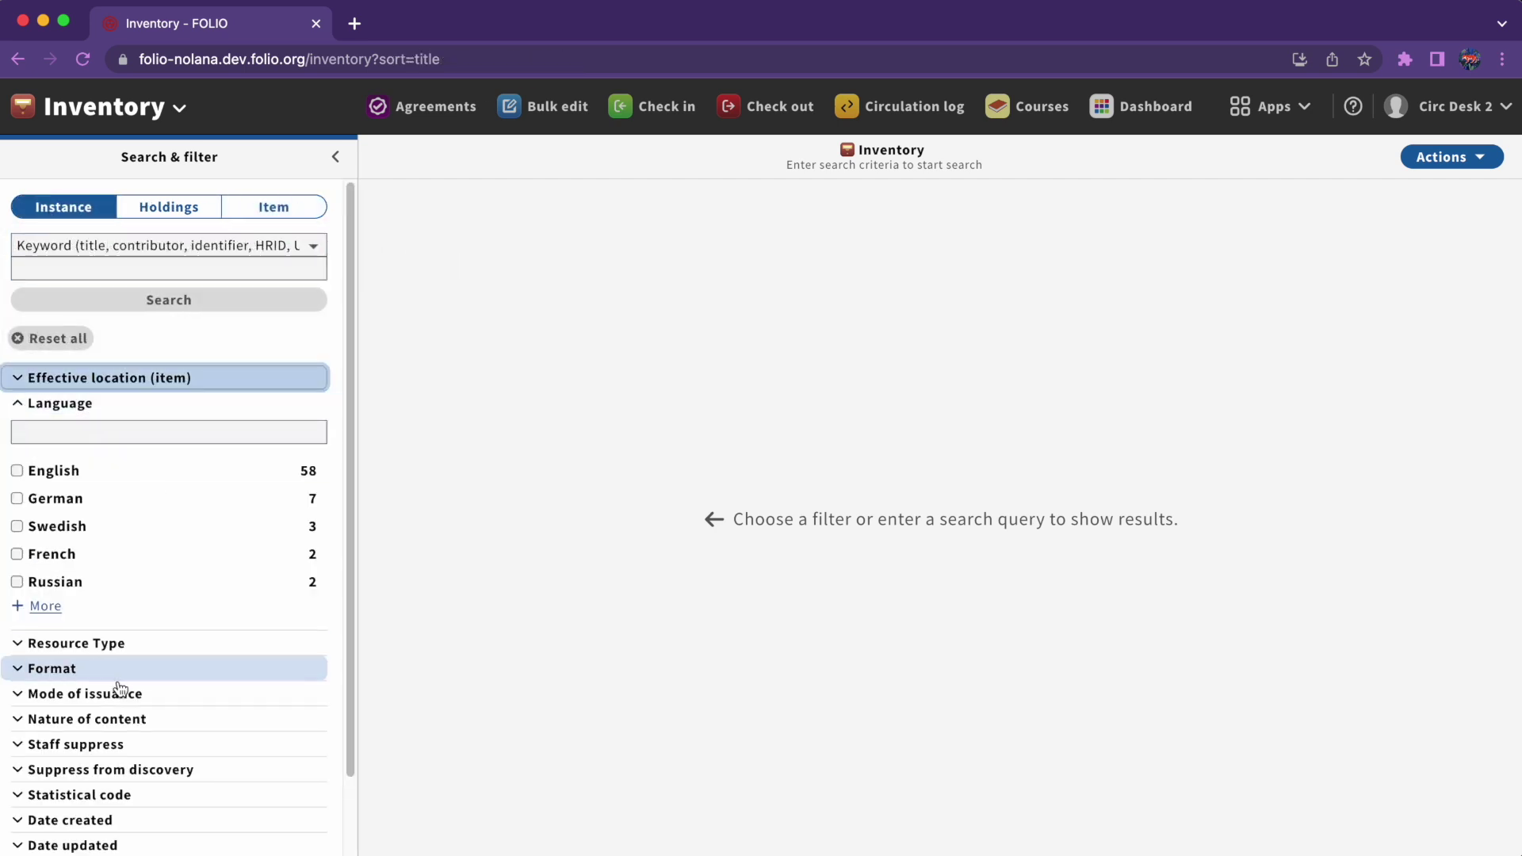
left_click(32, 668)
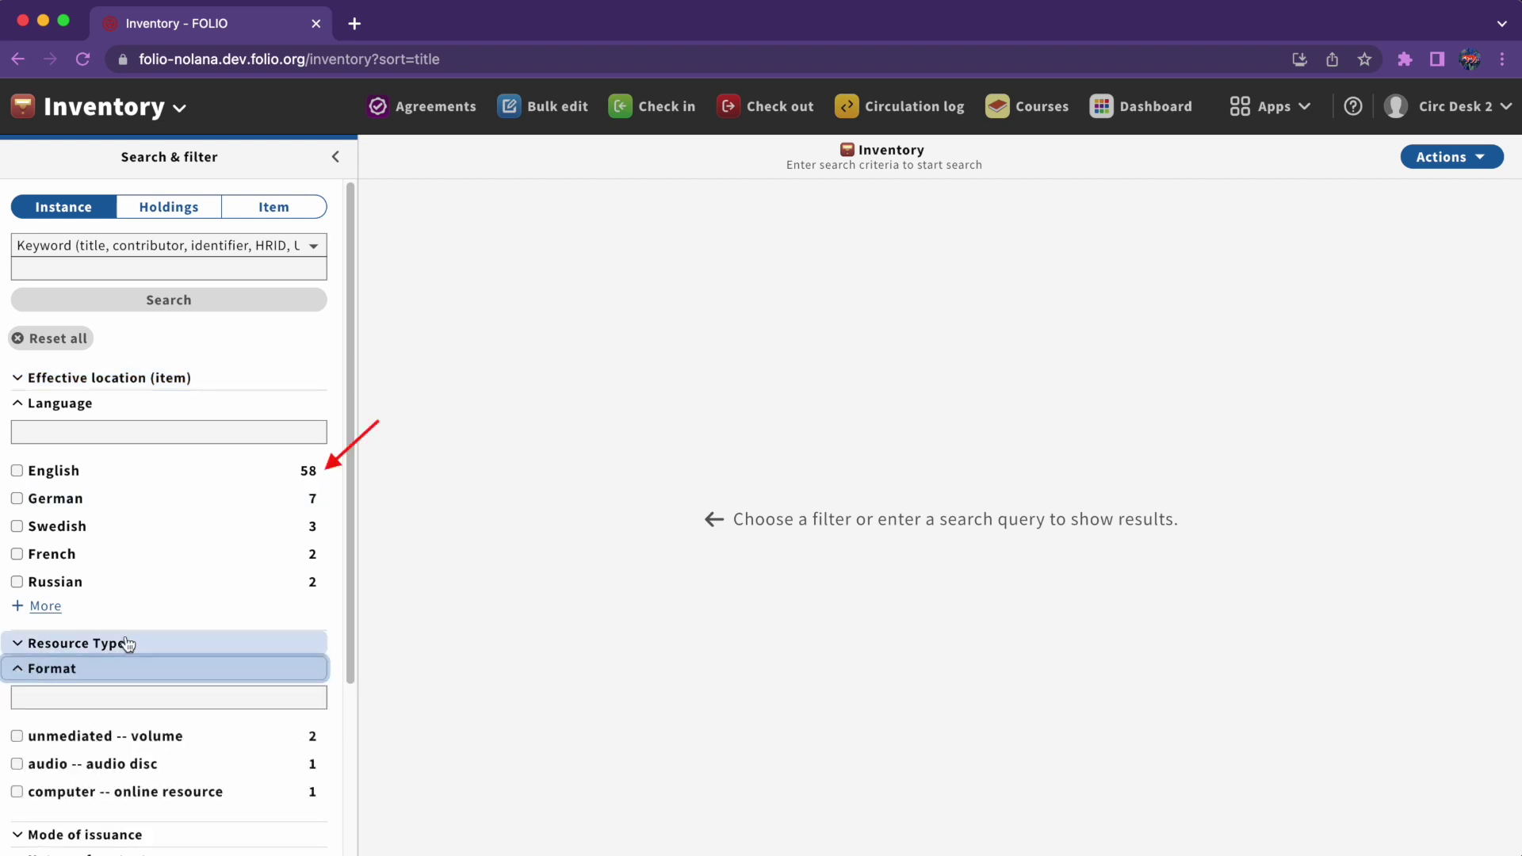
Filter the instances by the languages Latin and German, finding each one by its first letters
left_click(110, 428)
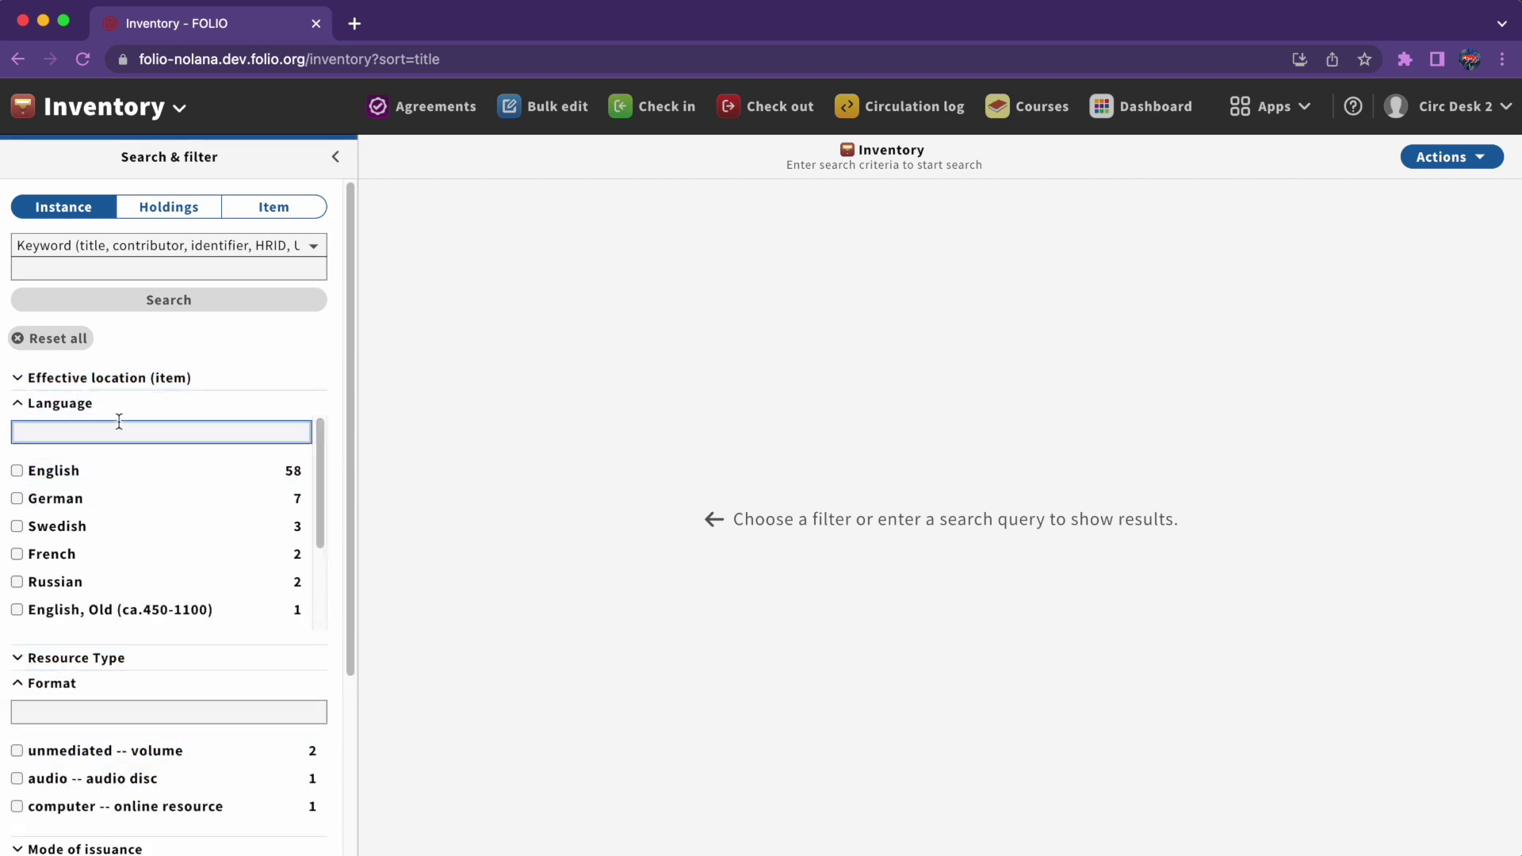
type("Lat")
left_click(16, 470)
key("BackSpace")
key("BackSpace")
key("BackSpace")
type("Ger")
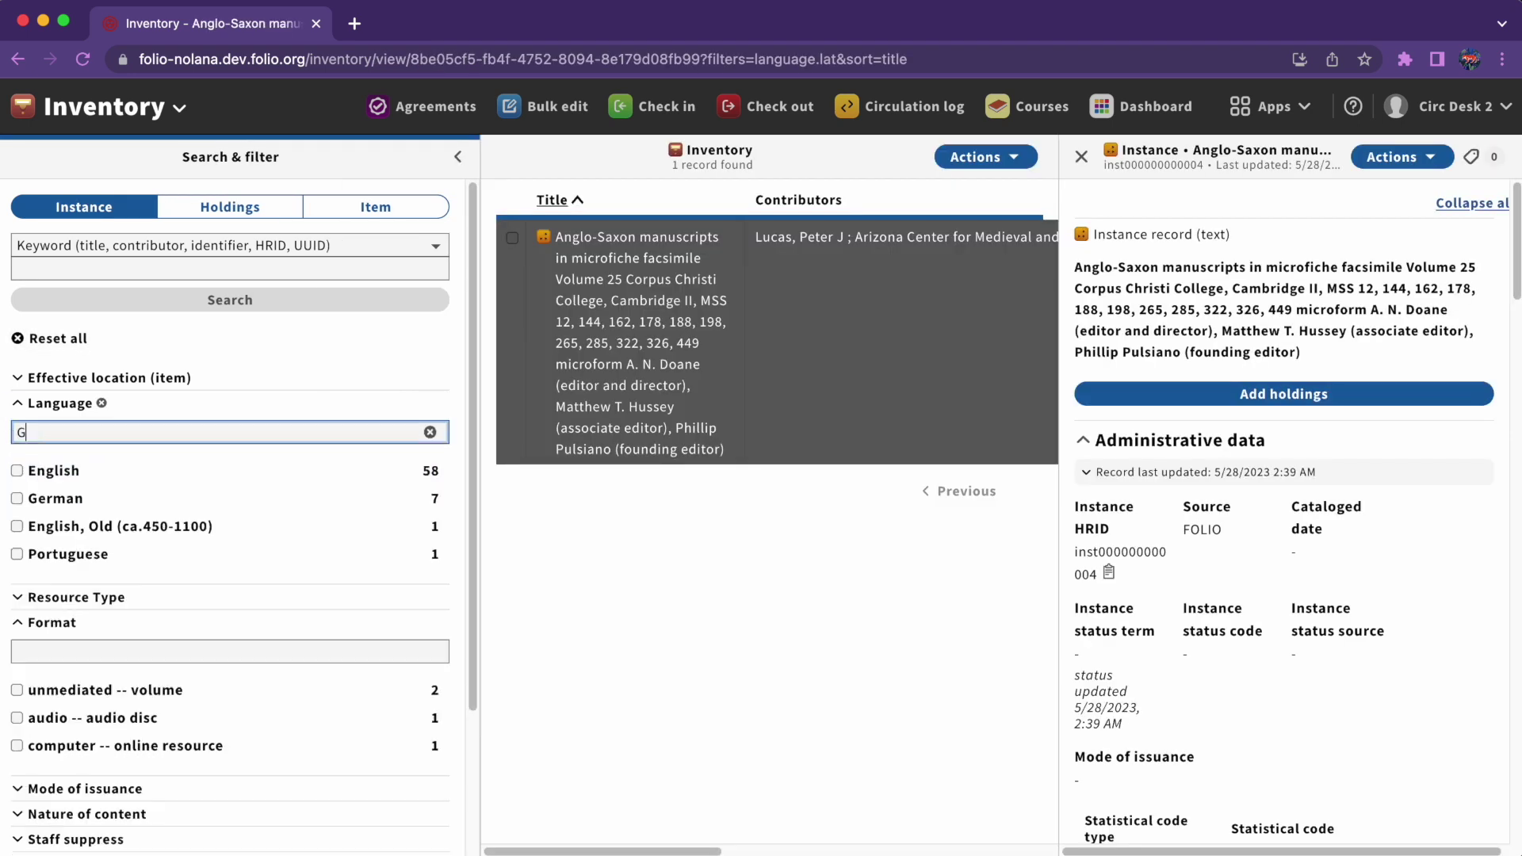
left_click(16, 470)
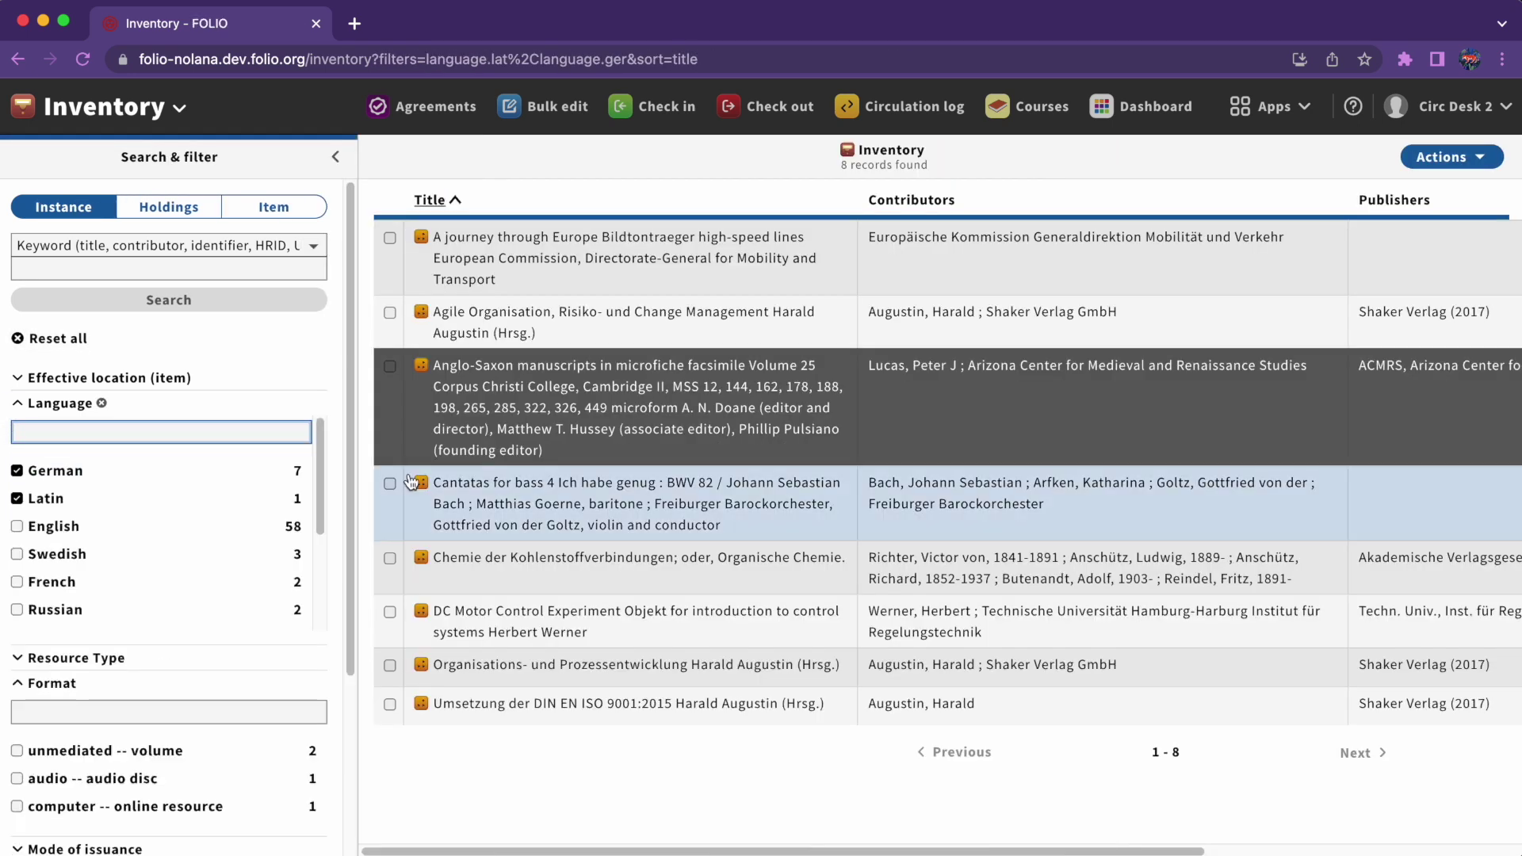
Add the format filter "unmediated -- volume", and clear the language filters
scroll(119, 666, "down", 2)
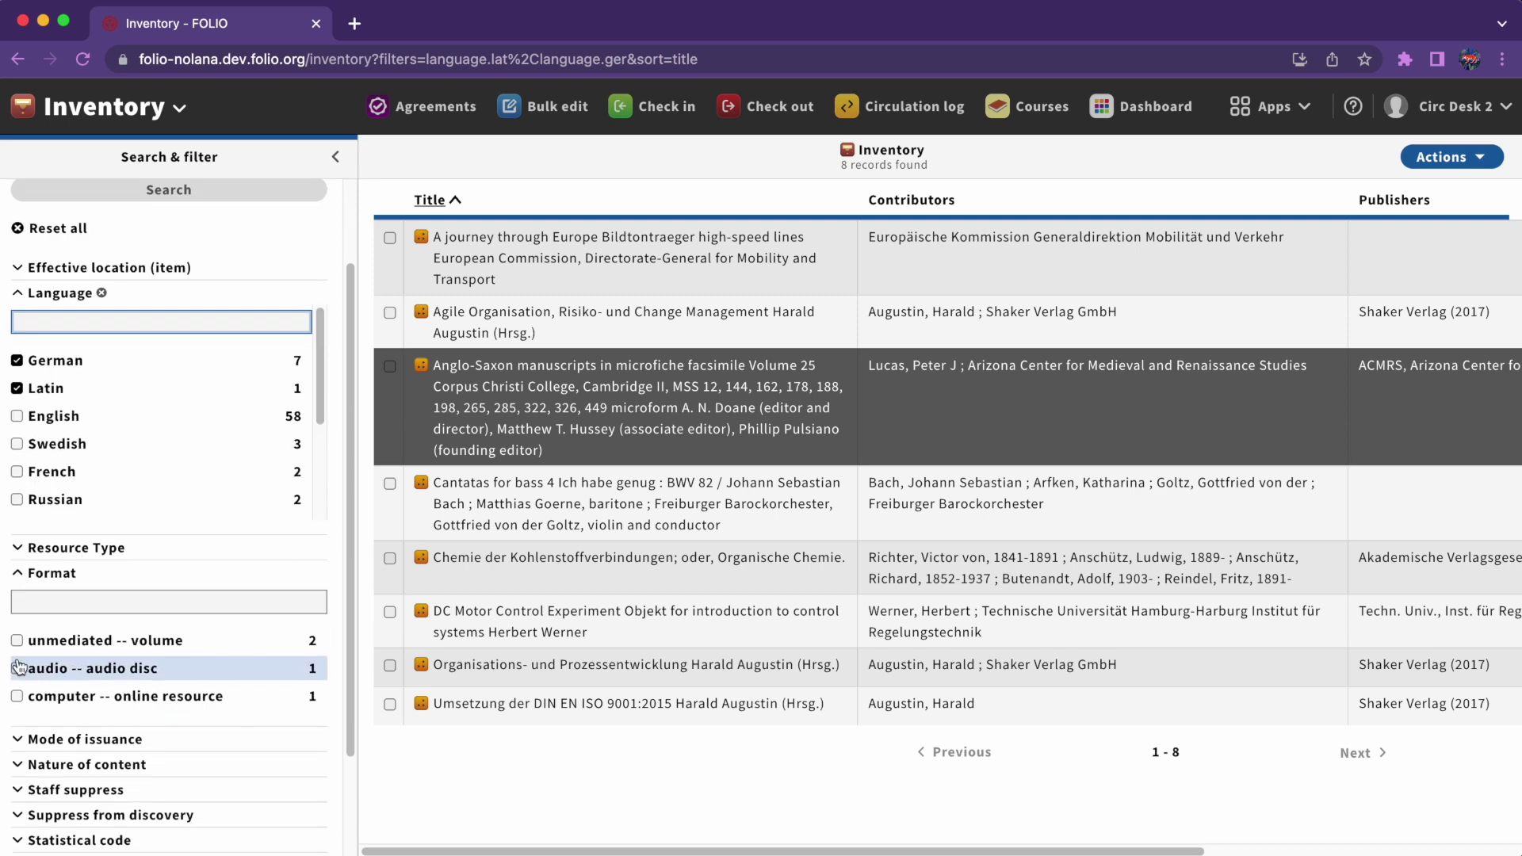
left_click(16, 640)
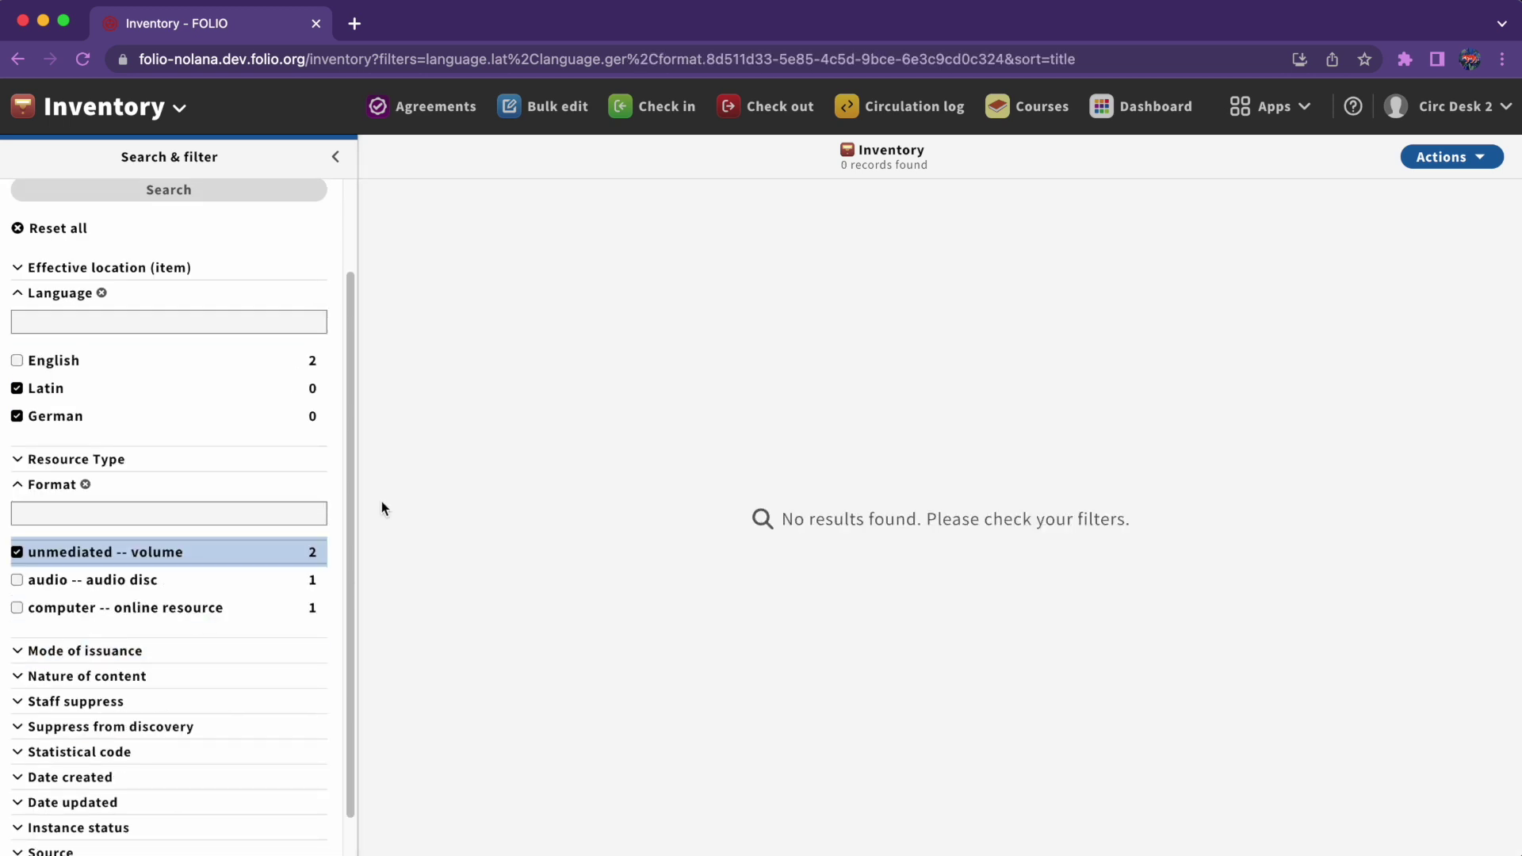
left_click(102, 294)
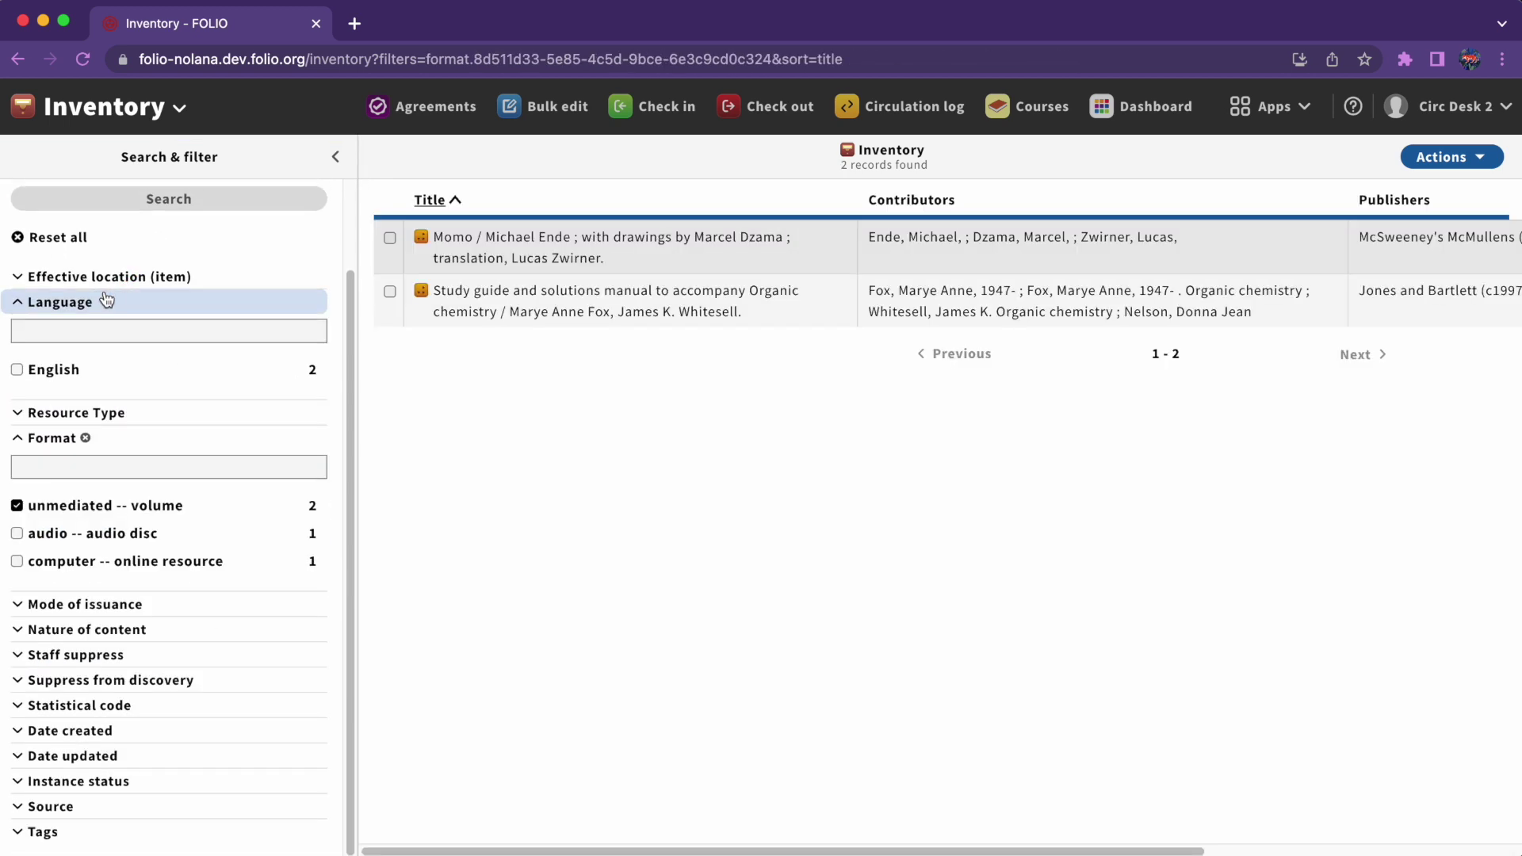
Reset all search criteria, and filter the instances by the language English
scroll(230, 321, "up", 2)
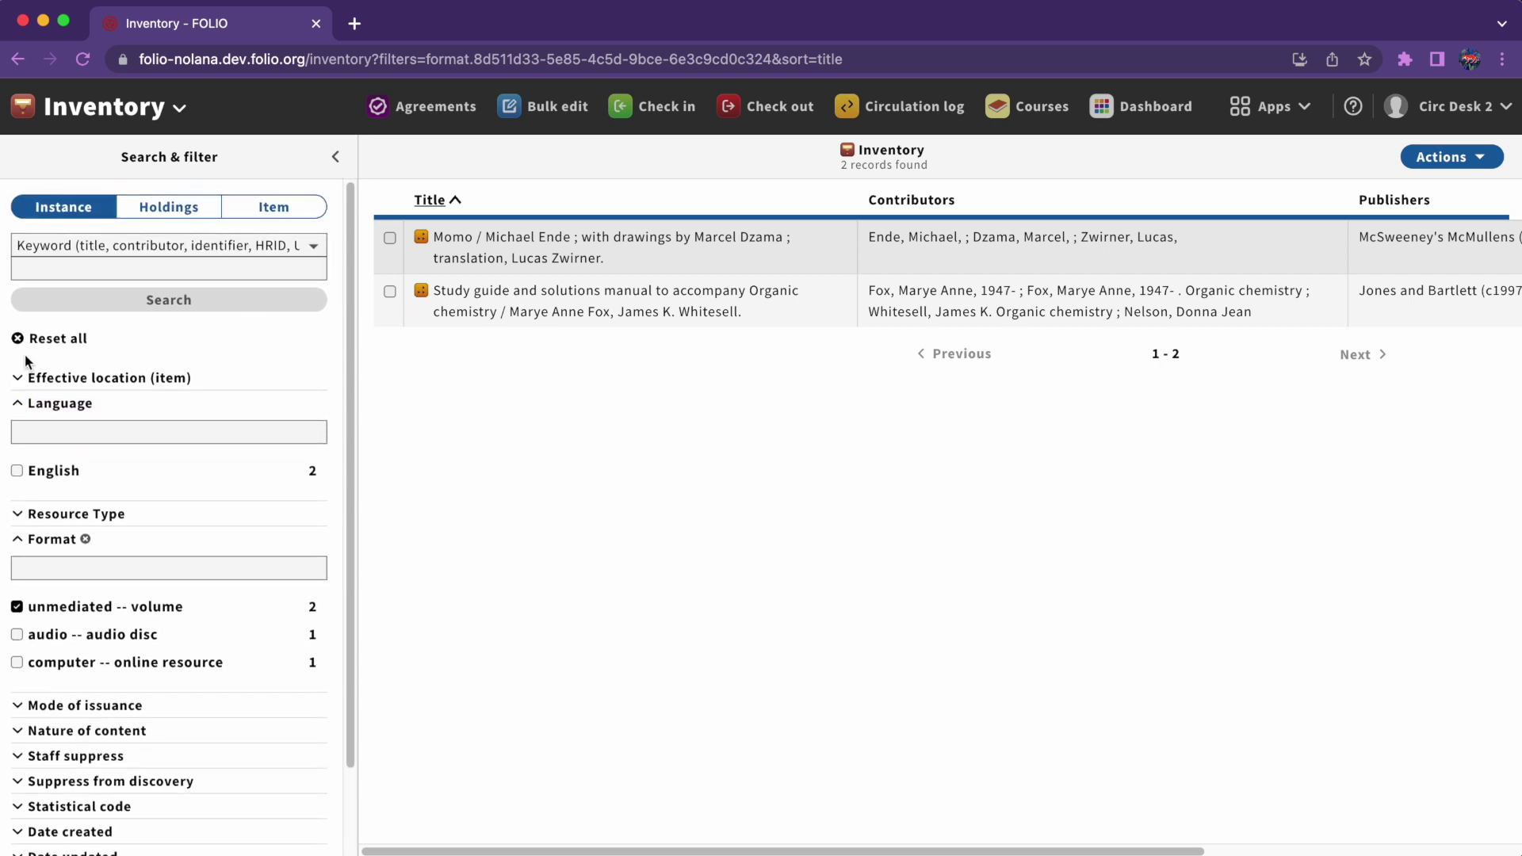
left_click(44, 344)
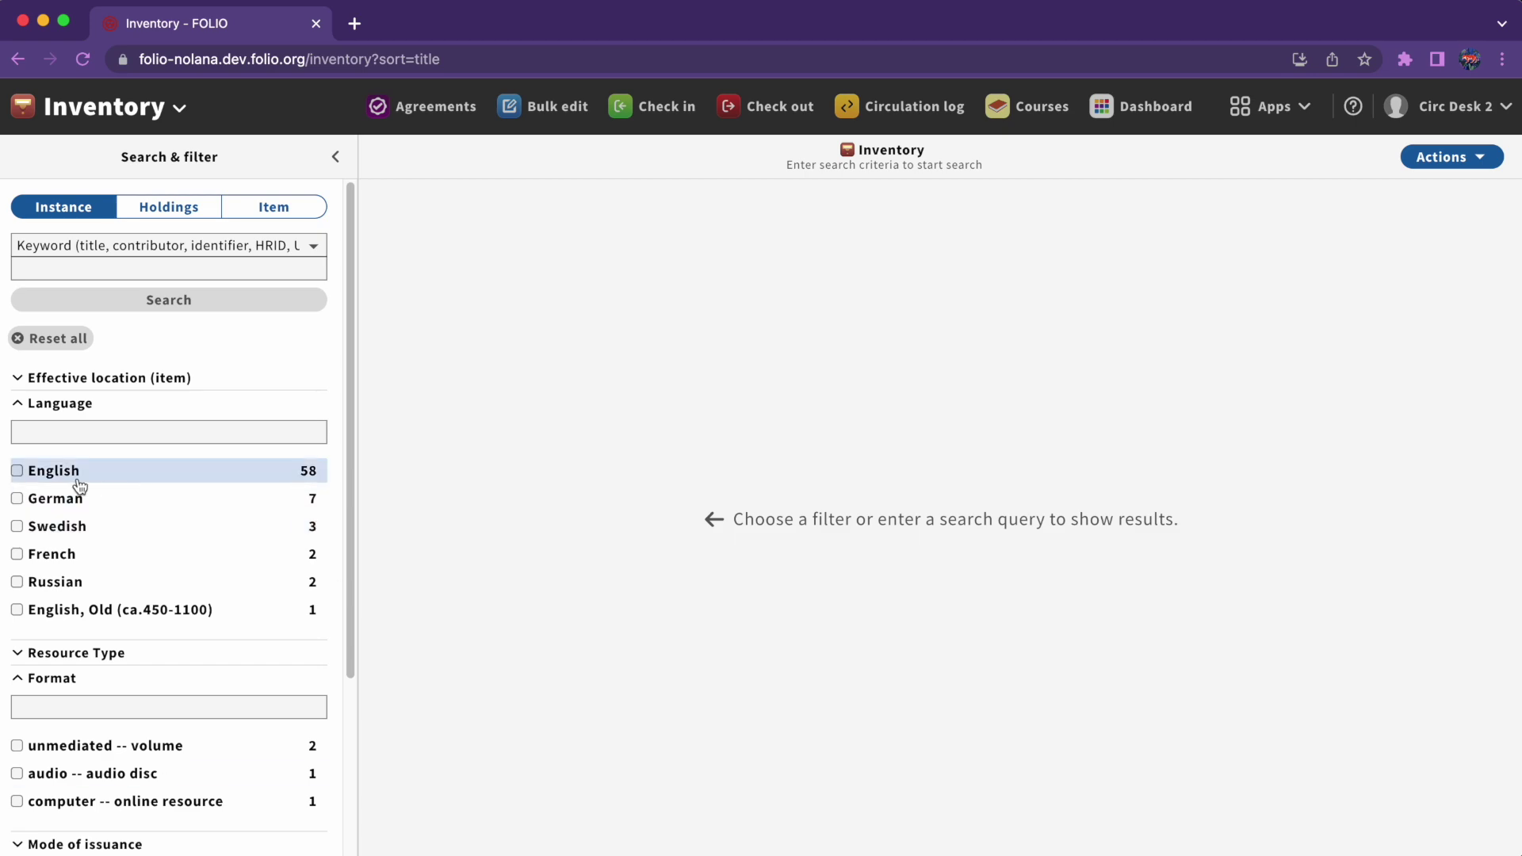
left_click(17, 473)
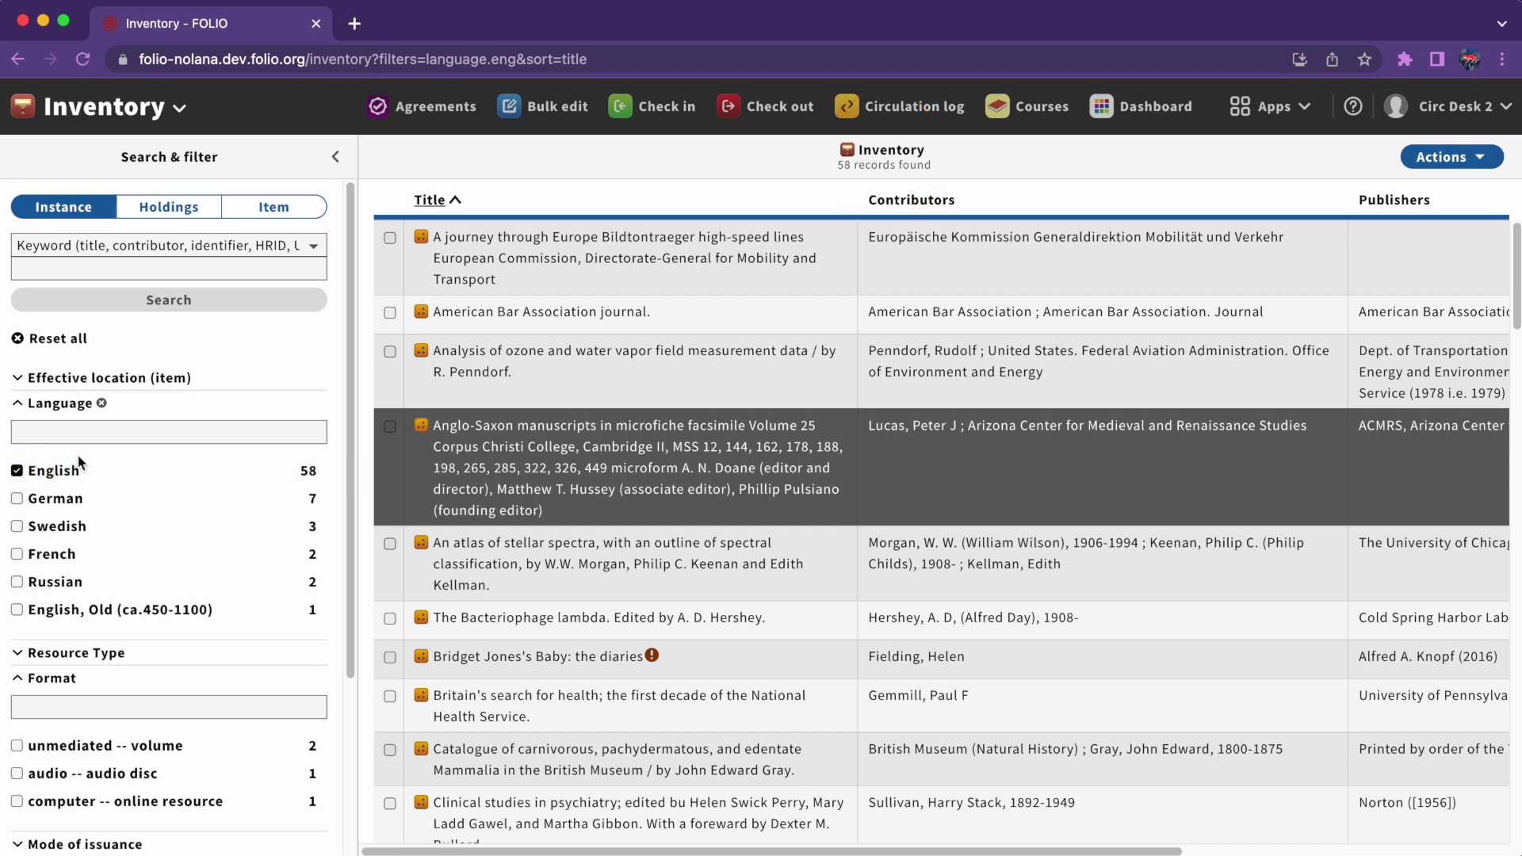
Sort the instance results by contributors, and return the sorting to title
left_click(912, 200)
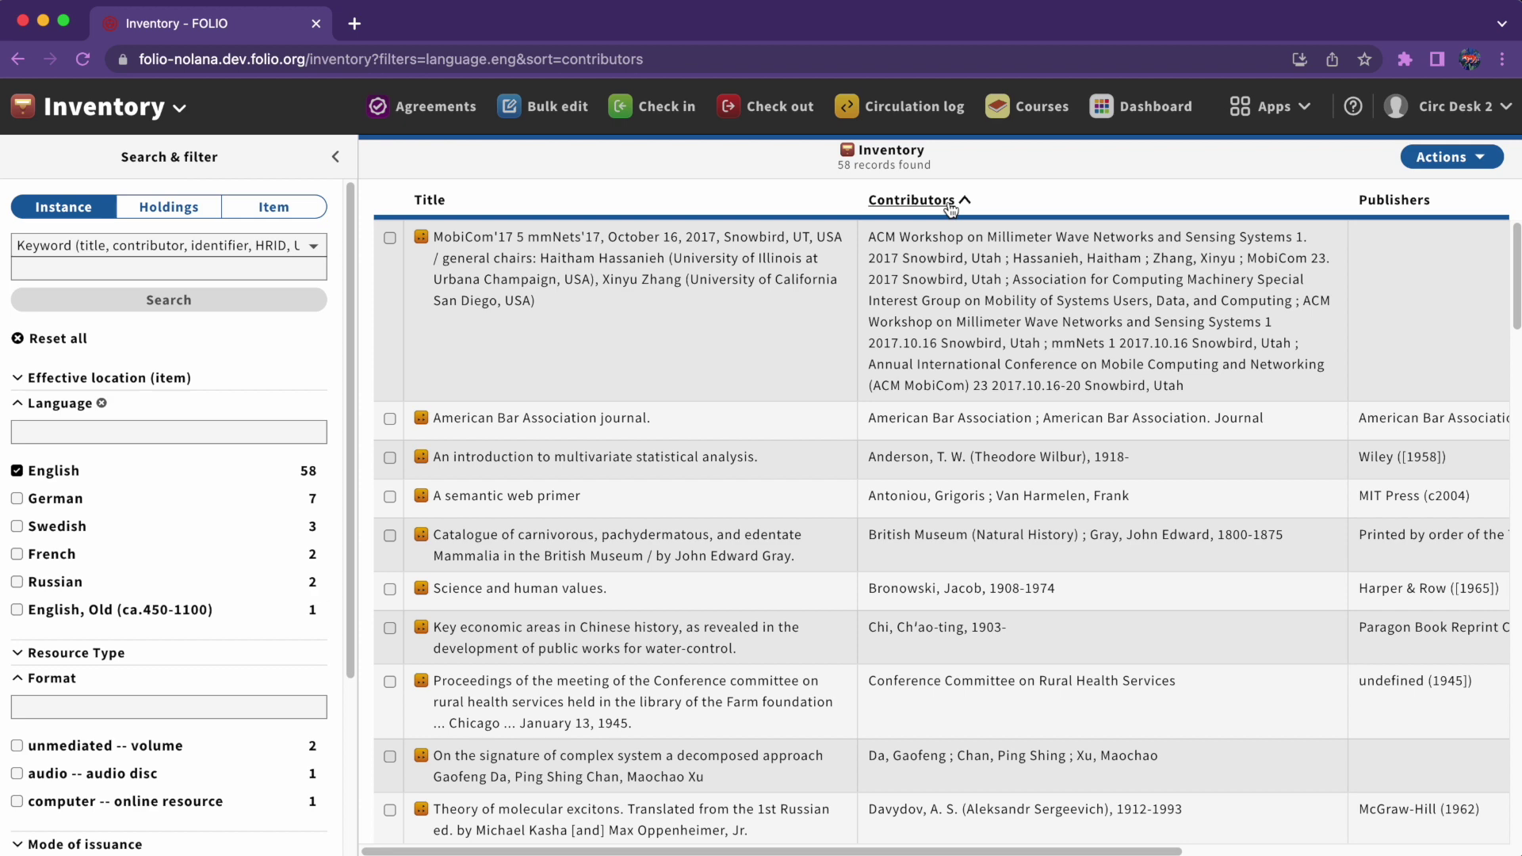
left_click(466, 208)
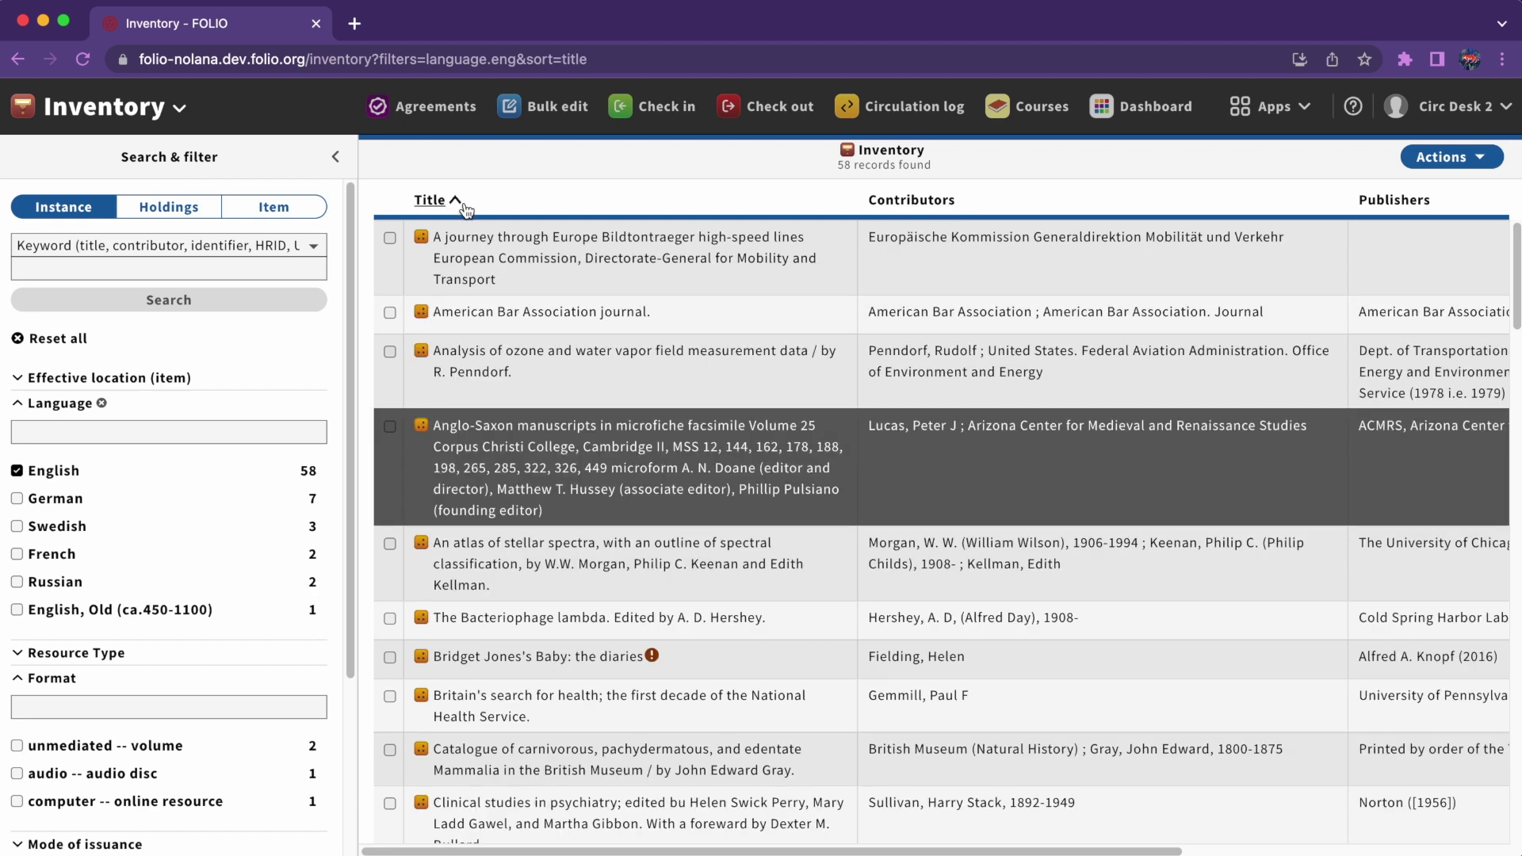
Open the instance "Momo" from the results, view its Main Library holdings record, and close that record
scroll(817, 697, "down", 10)
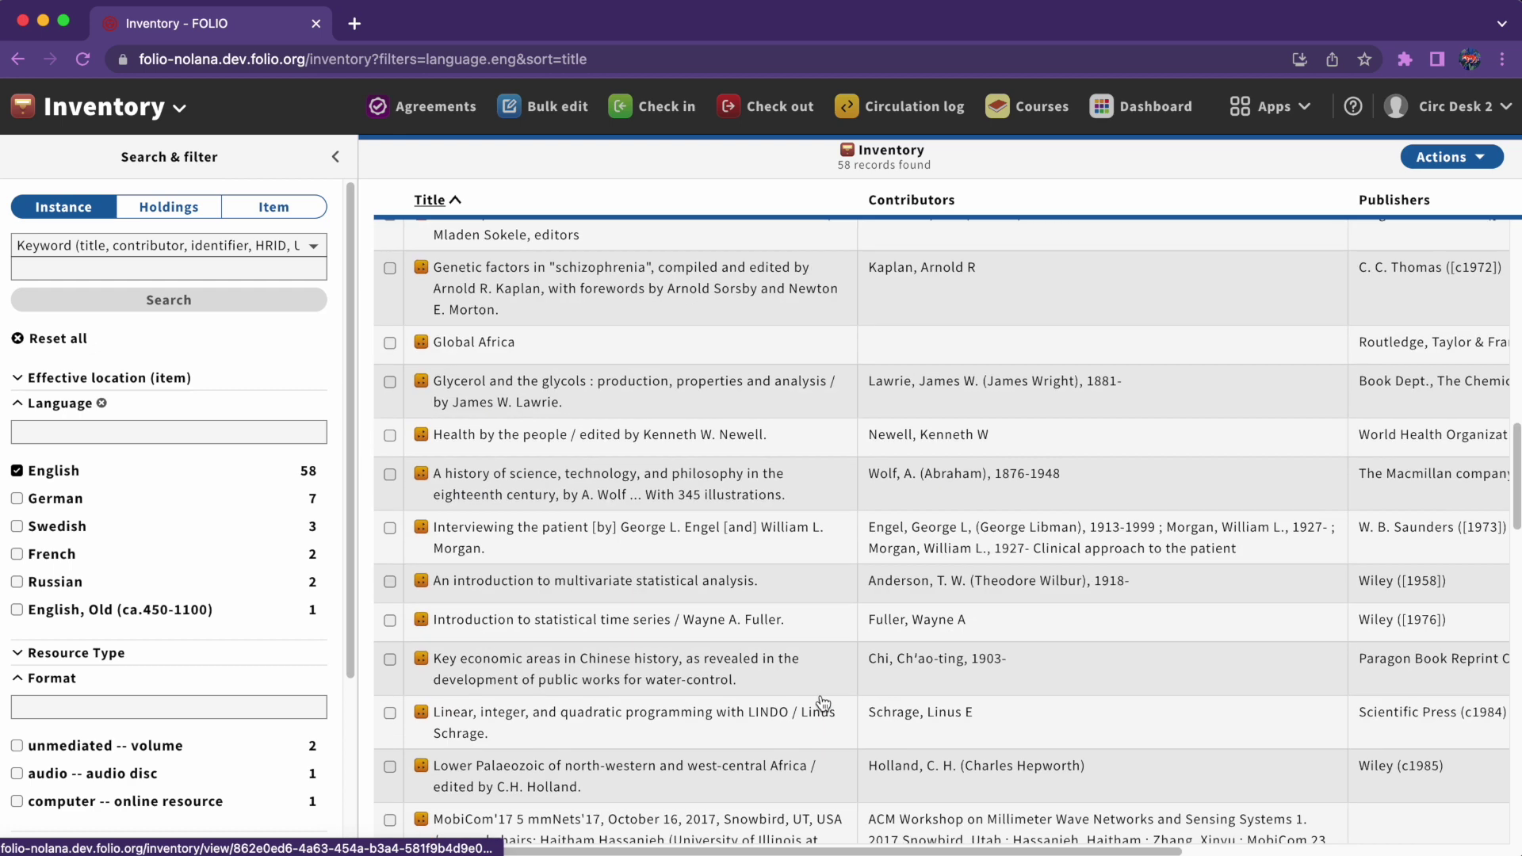
scroll(823, 704, "down", 7)
left_click(658, 249)
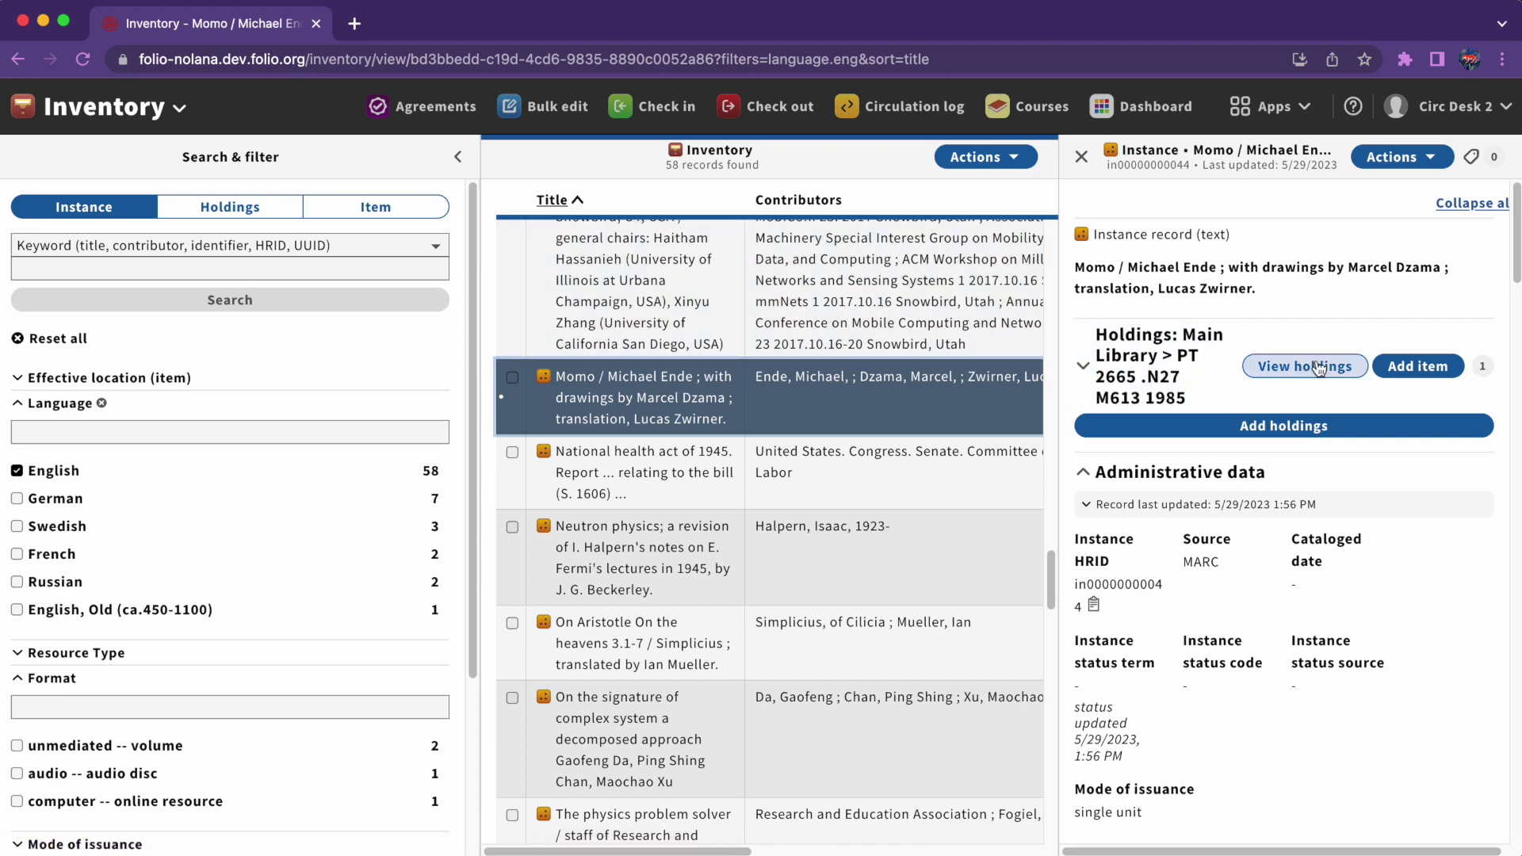
left_click(1319, 367)
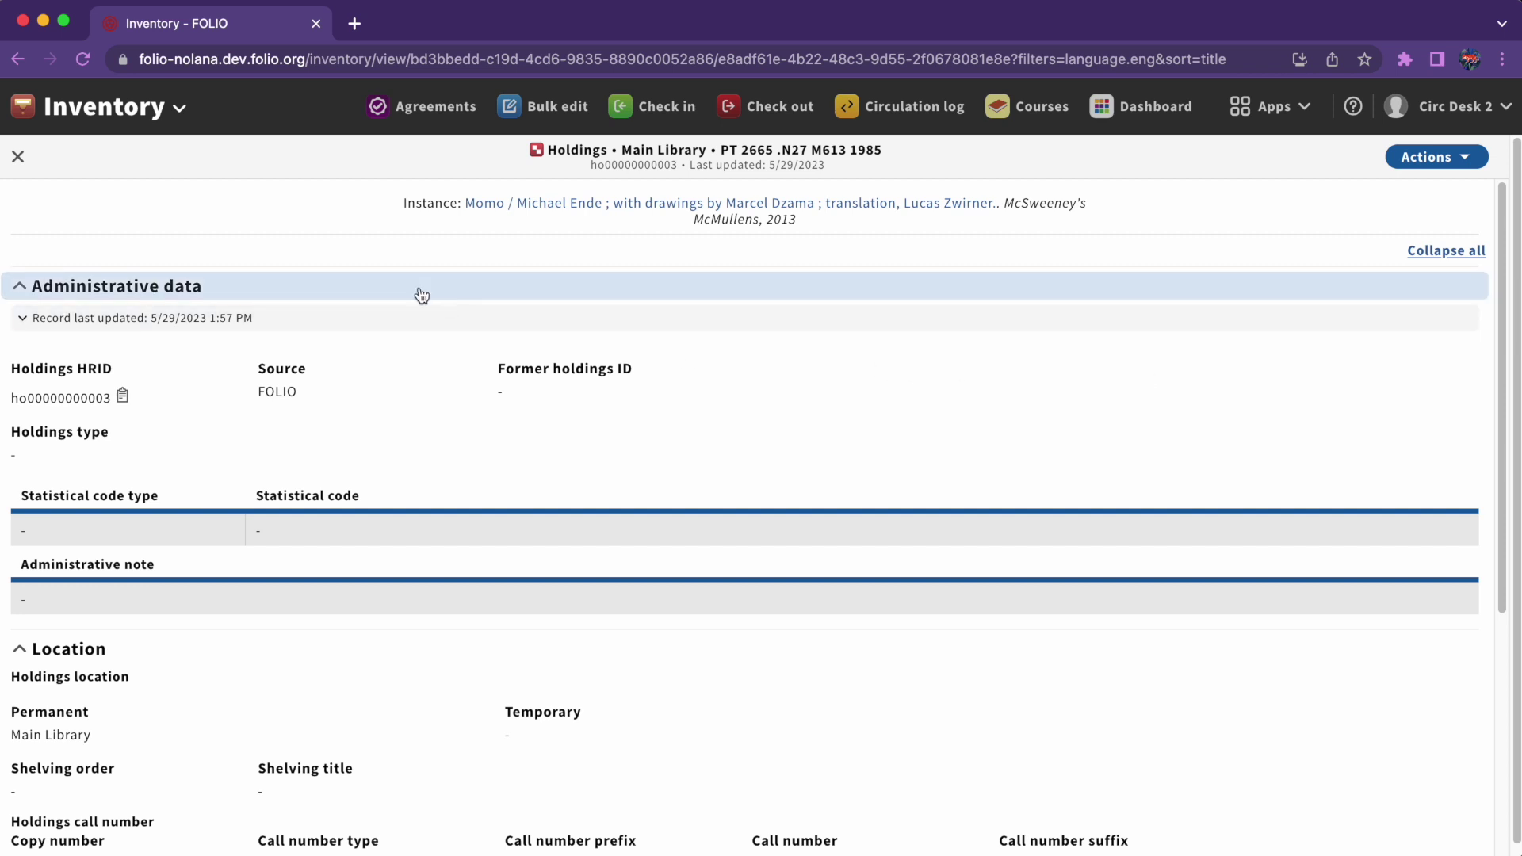
left_click(19, 157)
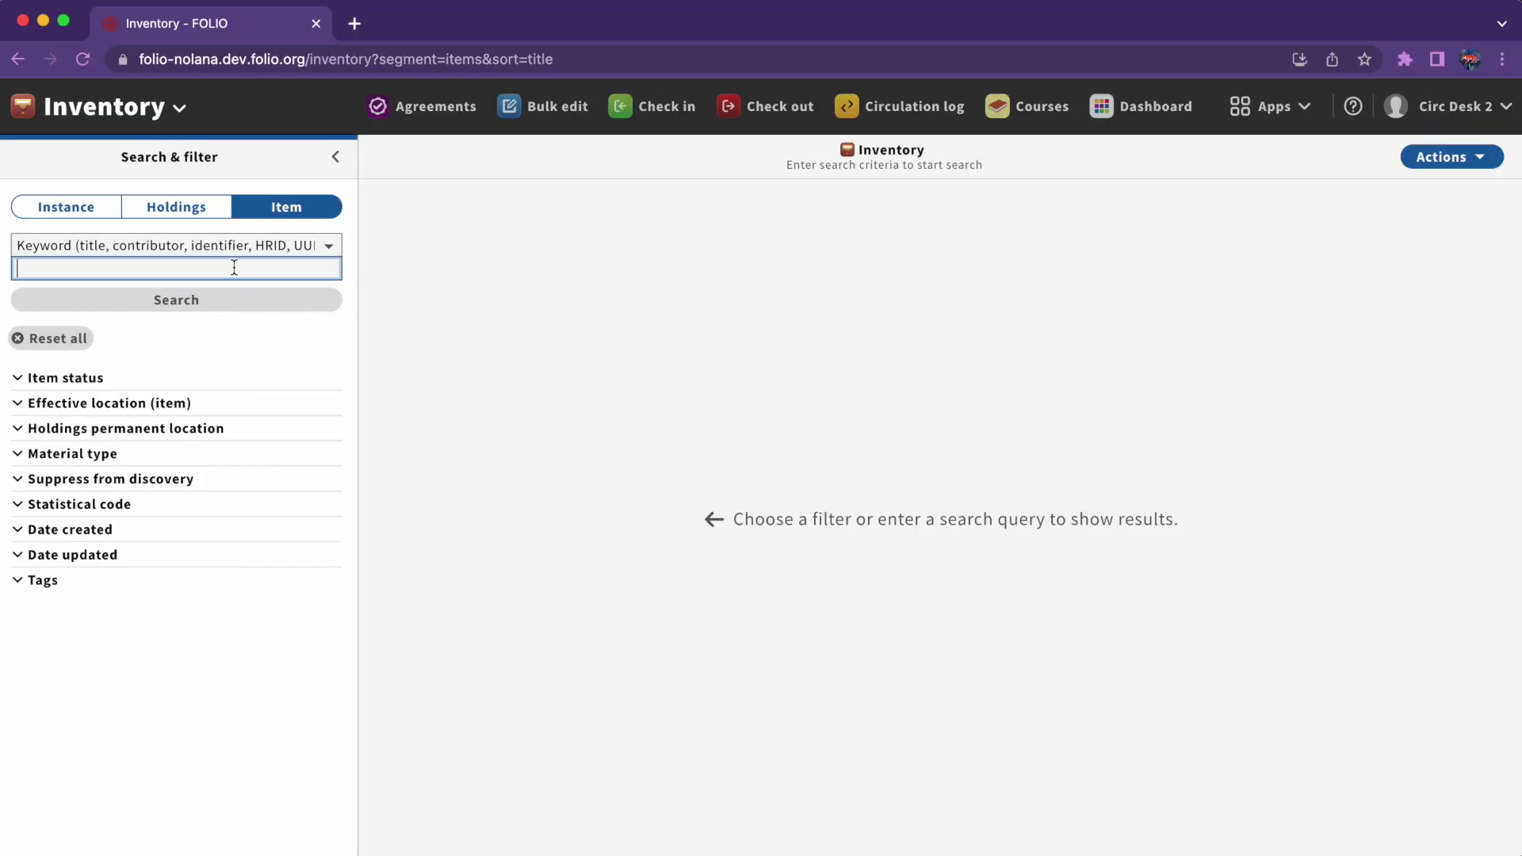
Search the item records for "momo", view the item listed under its Main Library holdings, and close the item record
type("momo")
key("Return")
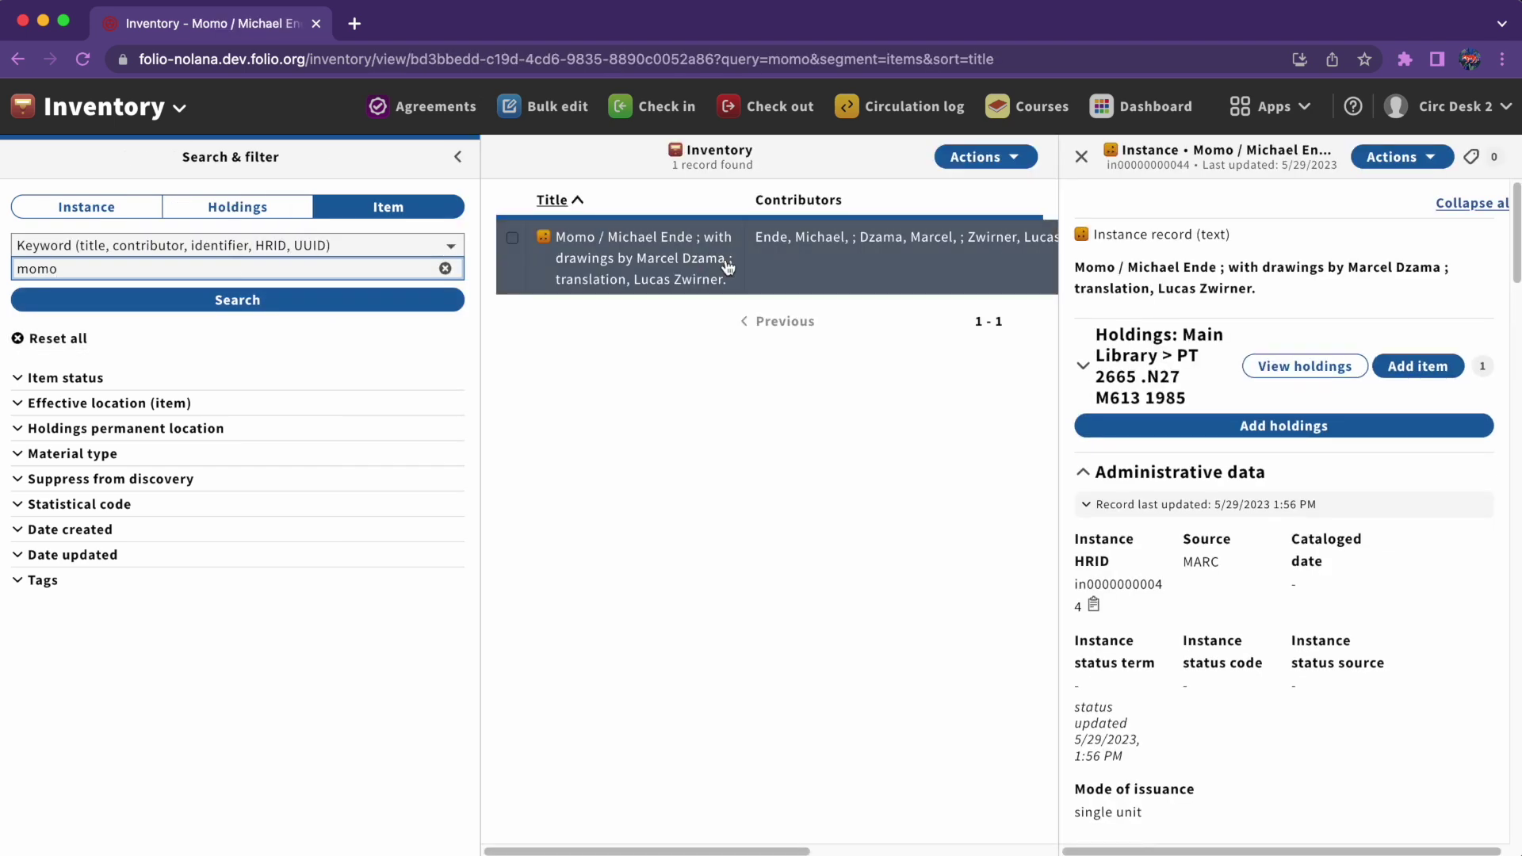
left_click(1096, 371)
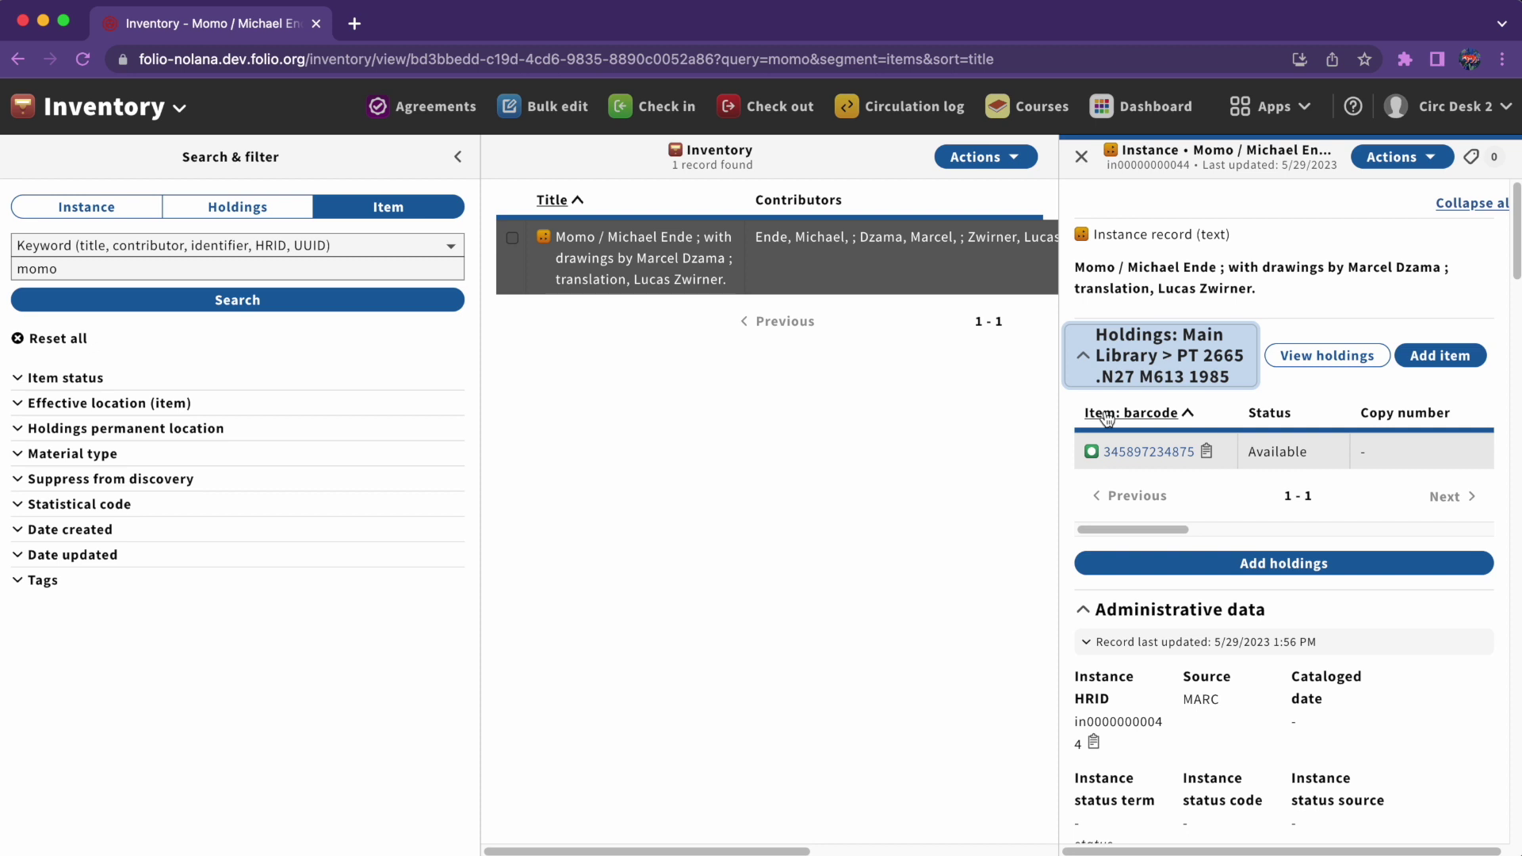
left_click(1138, 454)
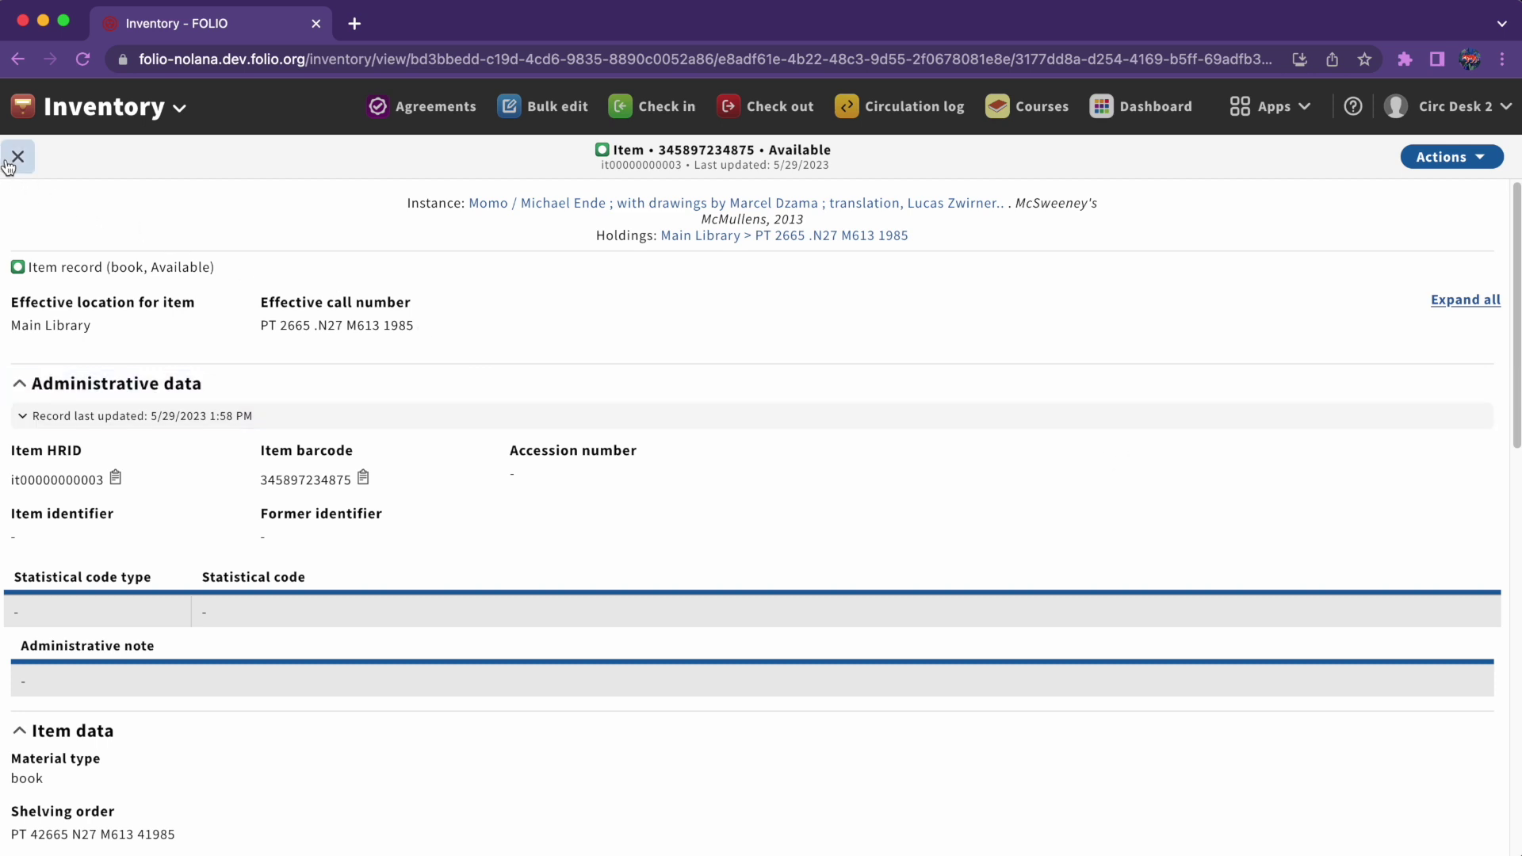
left_click(16, 158)
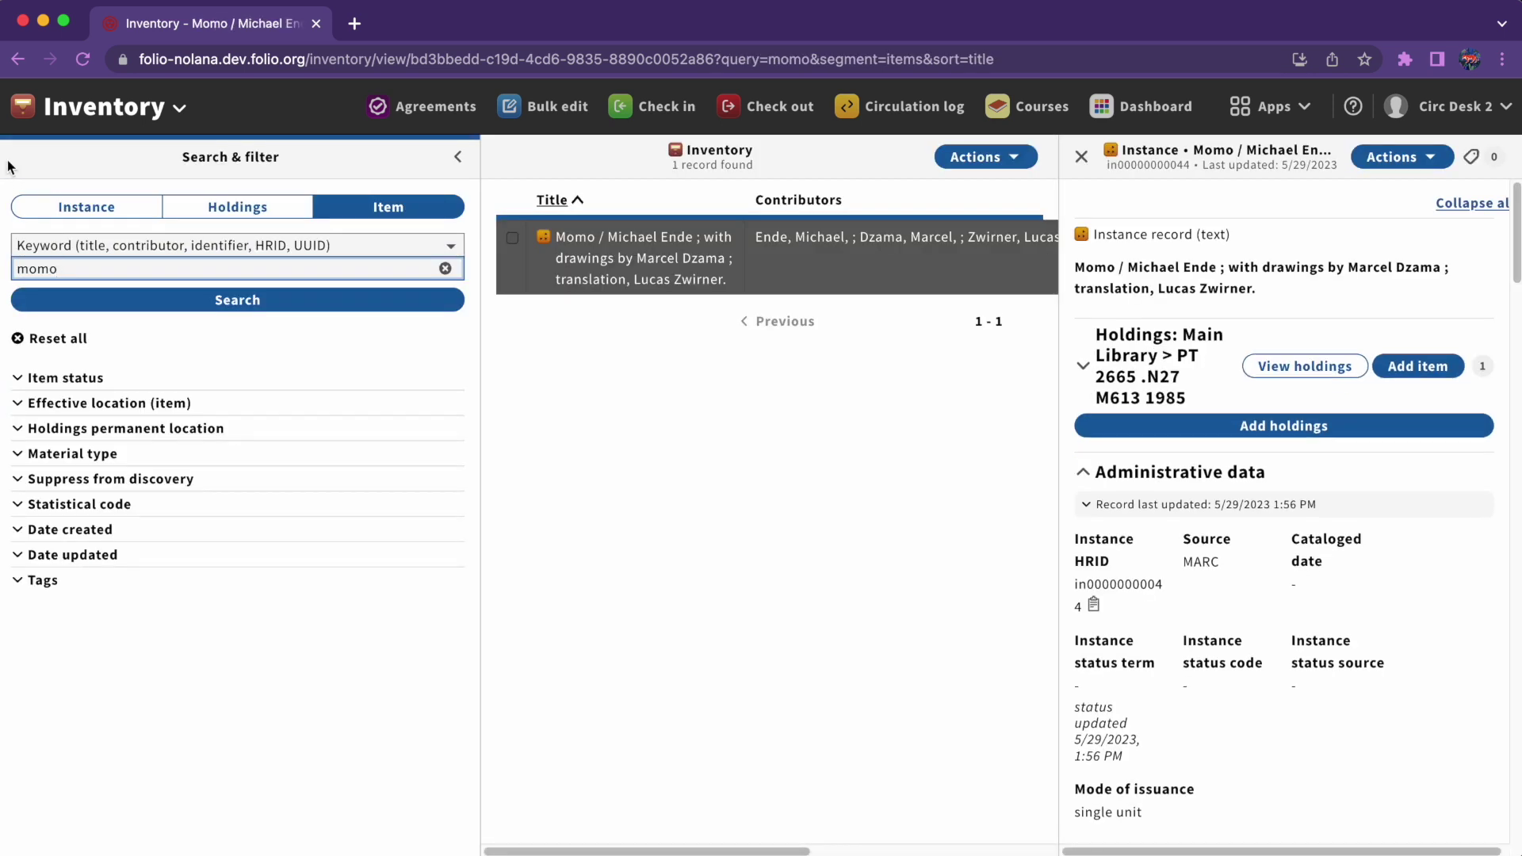